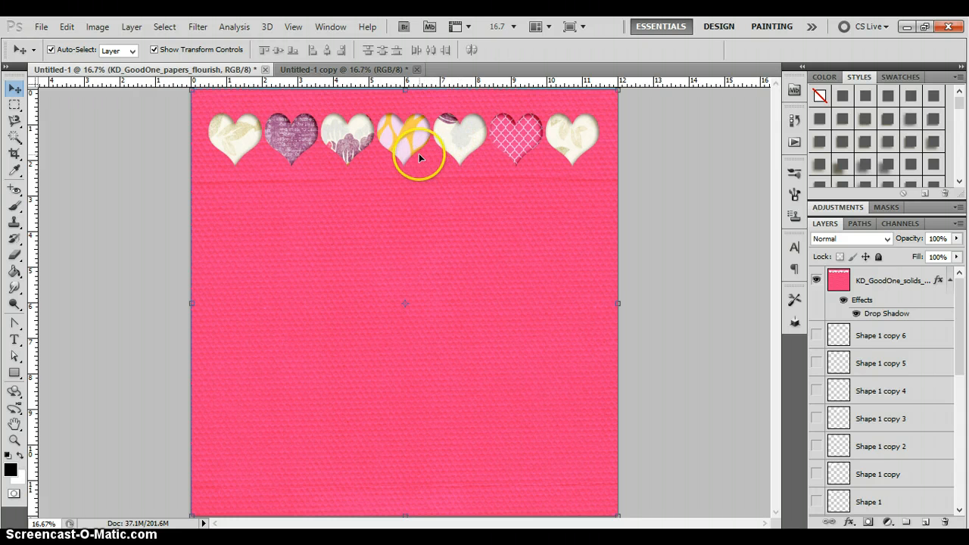
- Switch to the Untitled-1 copy document and choose the Heart Card shape for the Custom Shape tool
click(350, 72)
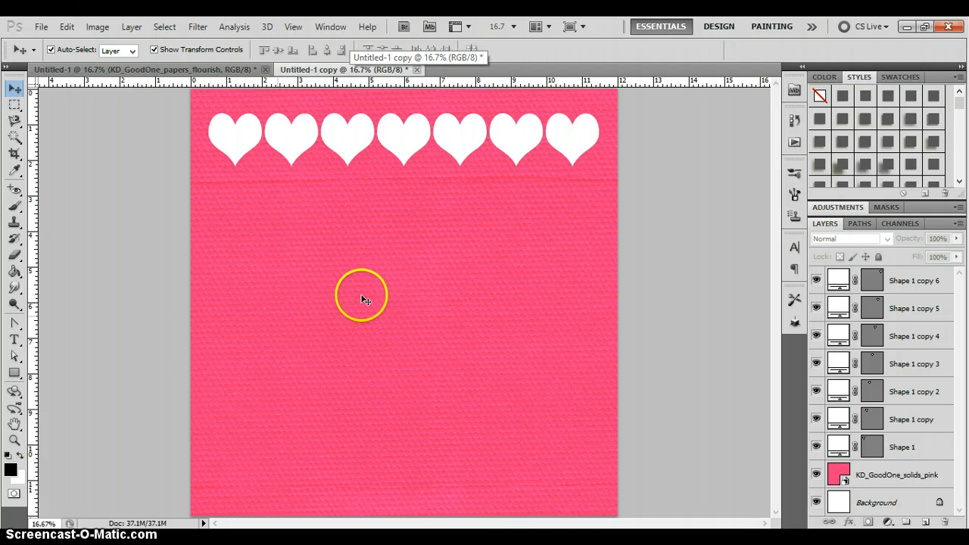
click(14, 375)
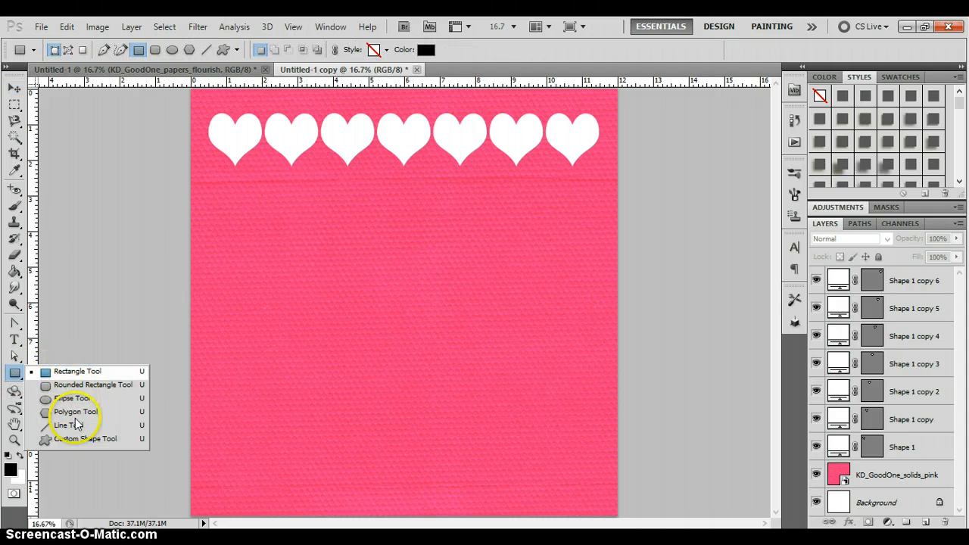
click(79, 442)
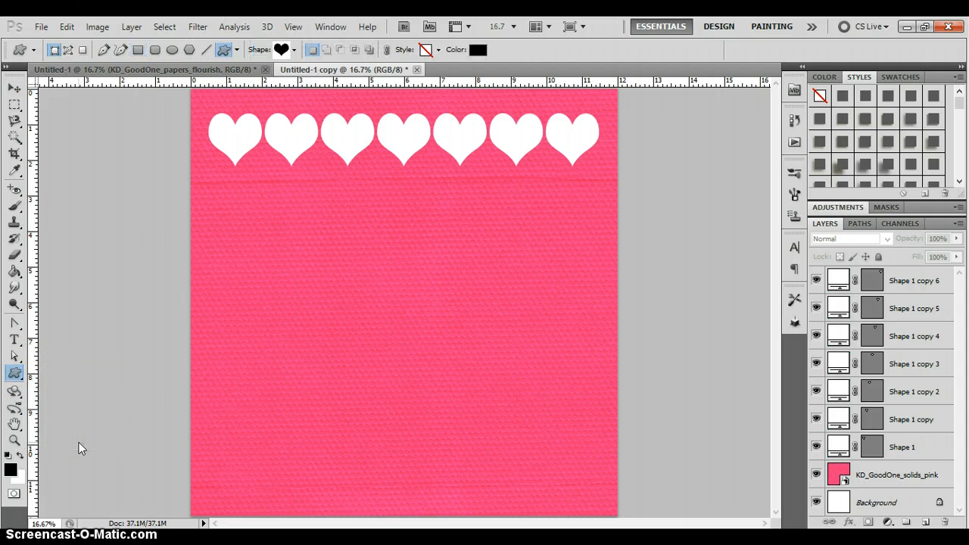
click(293, 50)
drag(342, 93, 342, 98)
click(269, 119)
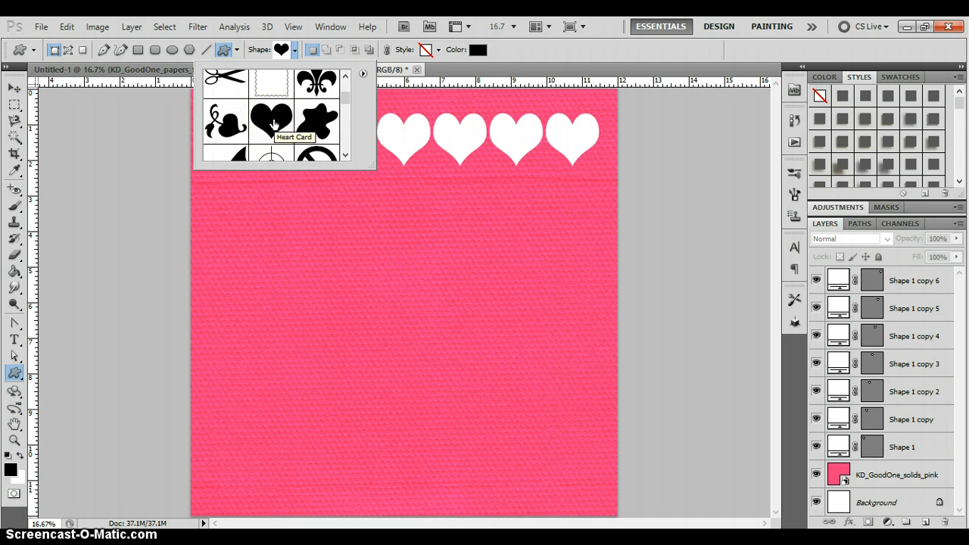
click(293, 50)
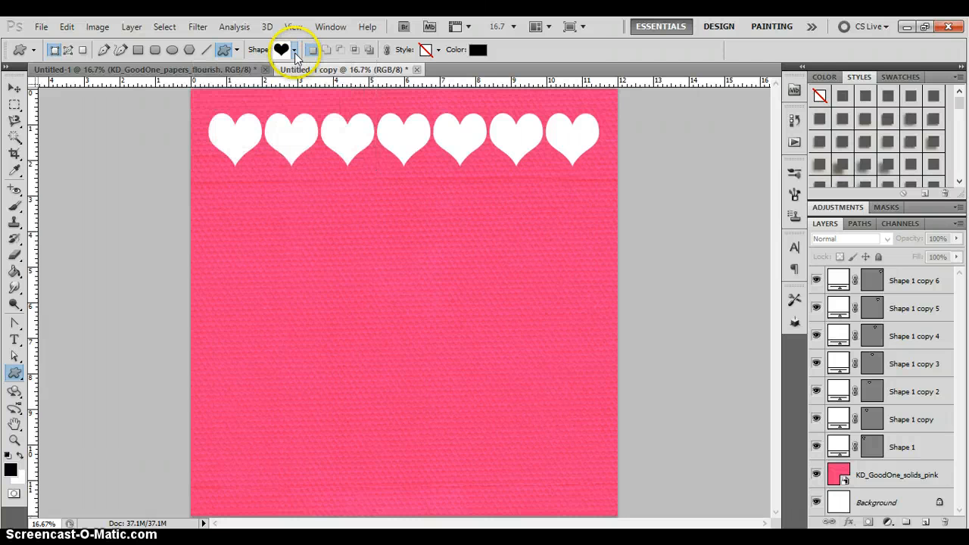
- Set the custom shape options to Unconstrained
click(224, 50)
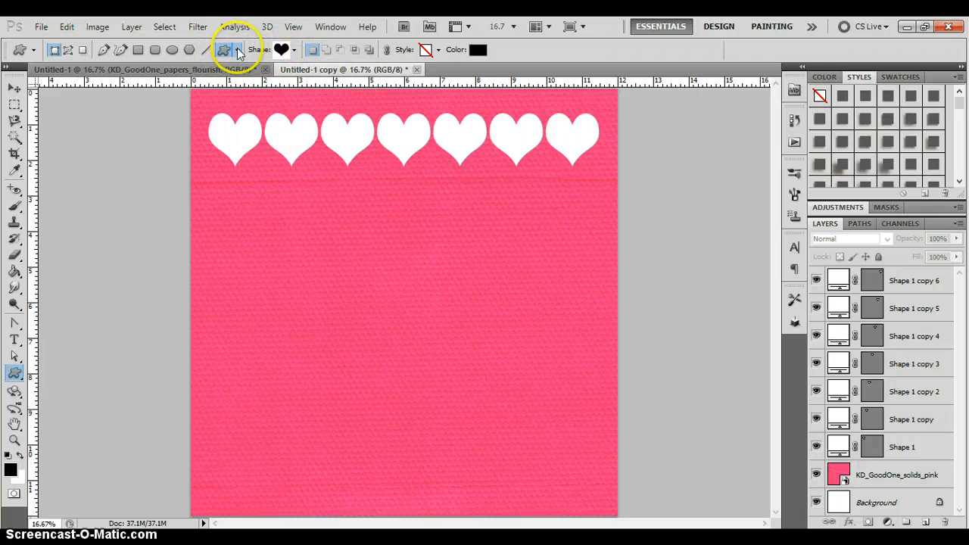
click(238, 51)
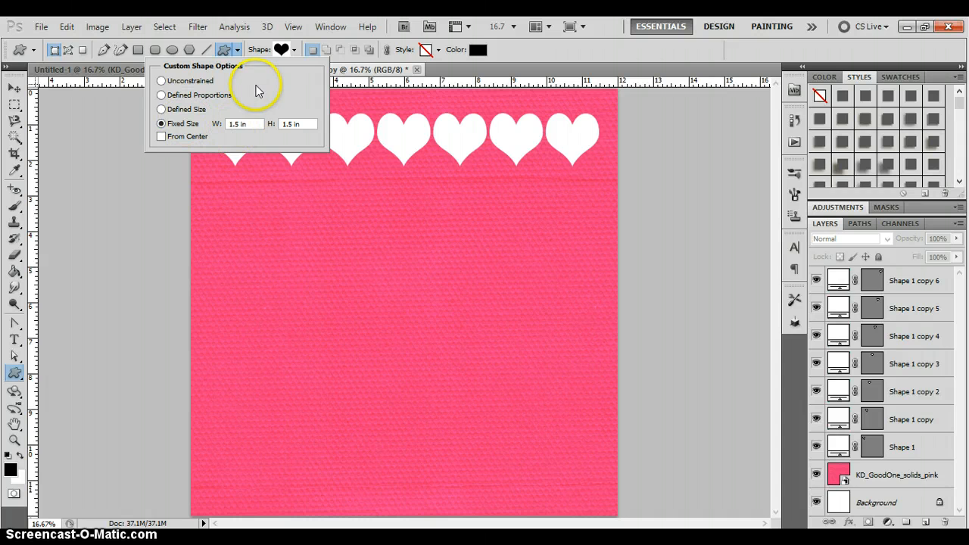
click(184, 81)
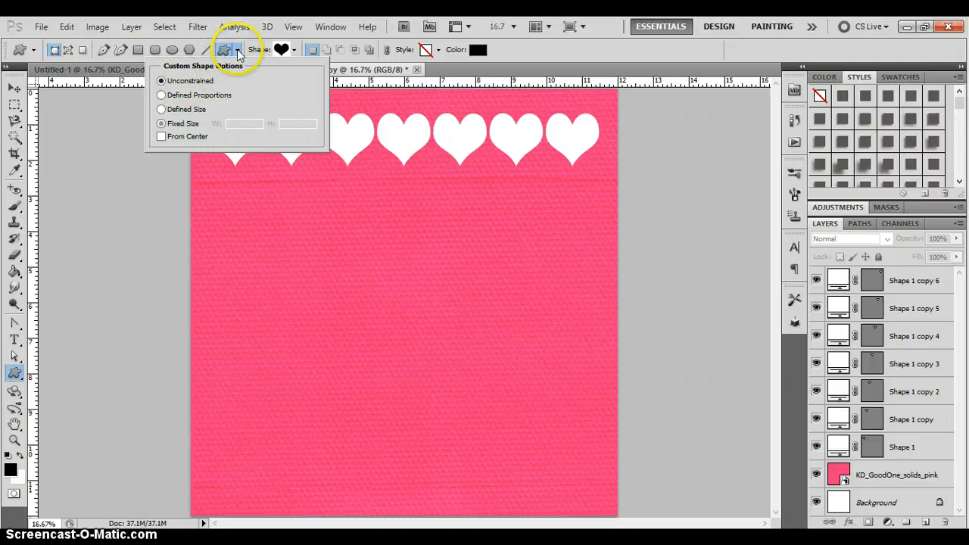
click(238, 50)
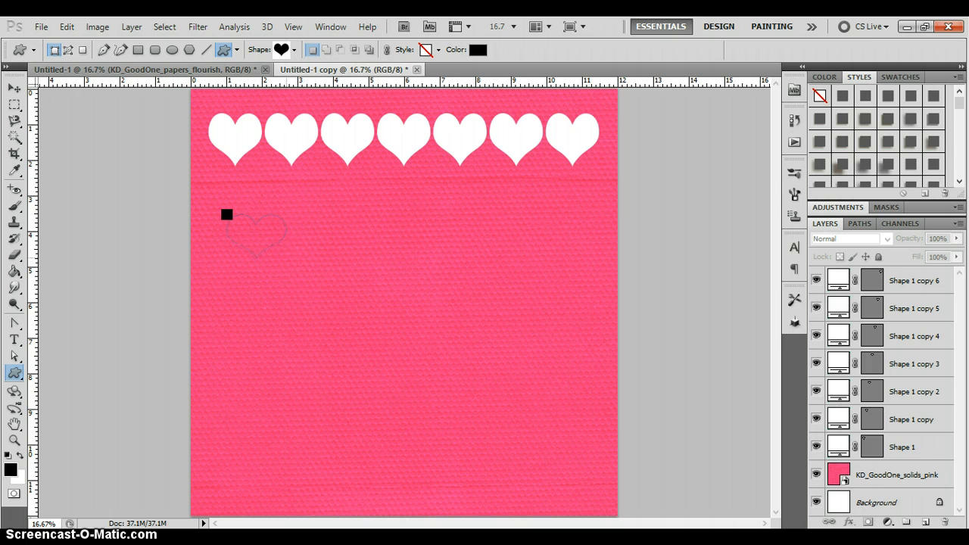
- Draw a black heart about 1.7 in wide and 1.2 in high, and place it just below the first white hearts
drag(226, 215, 287, 257)
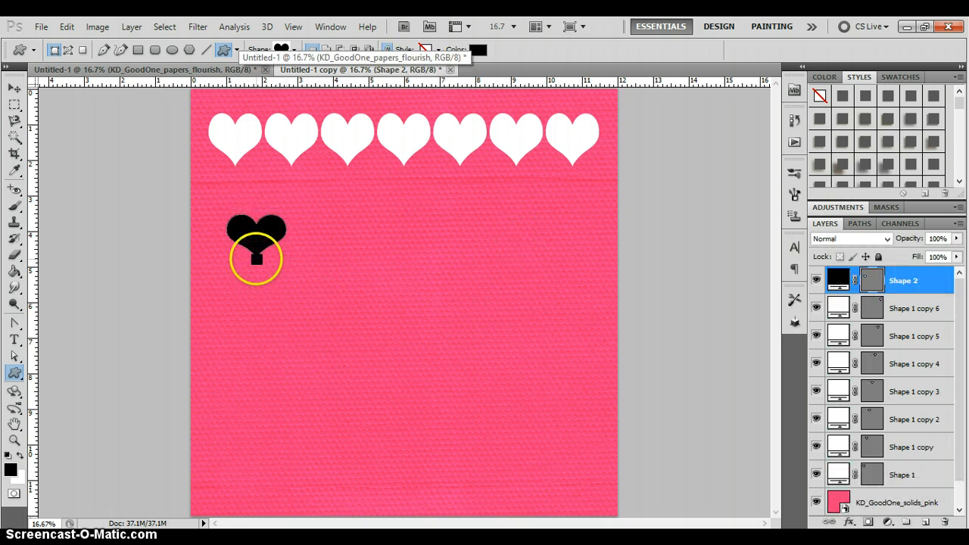
key(v)
drag(238, 222, 249, 190)
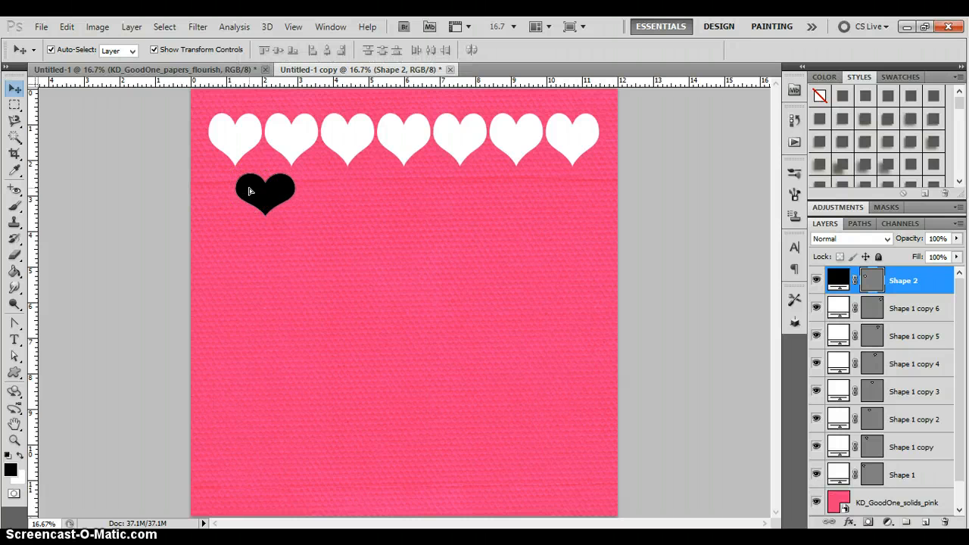
click(280, 266)
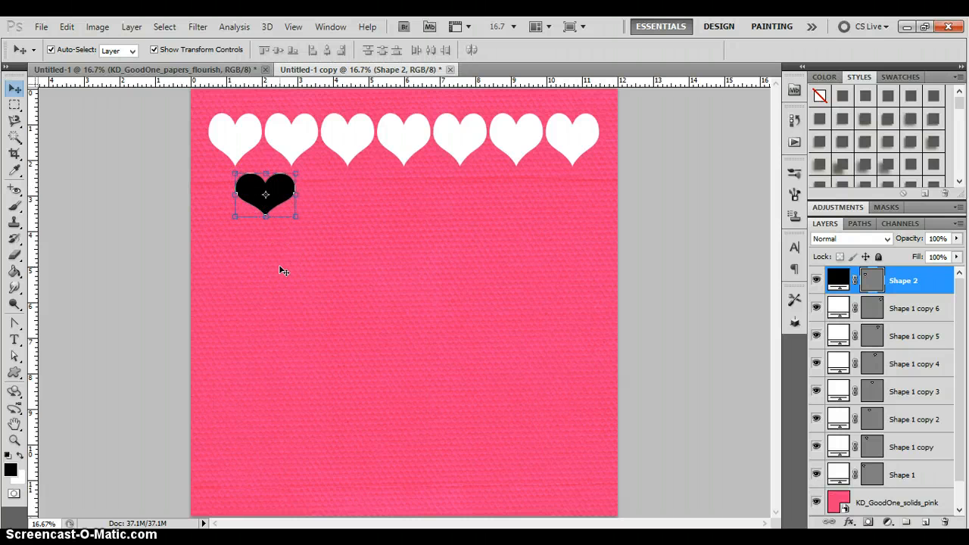
- Duplicate the black heart four times across the page to form a row of five below the white hearts
drag(262, 186, 318, 190)
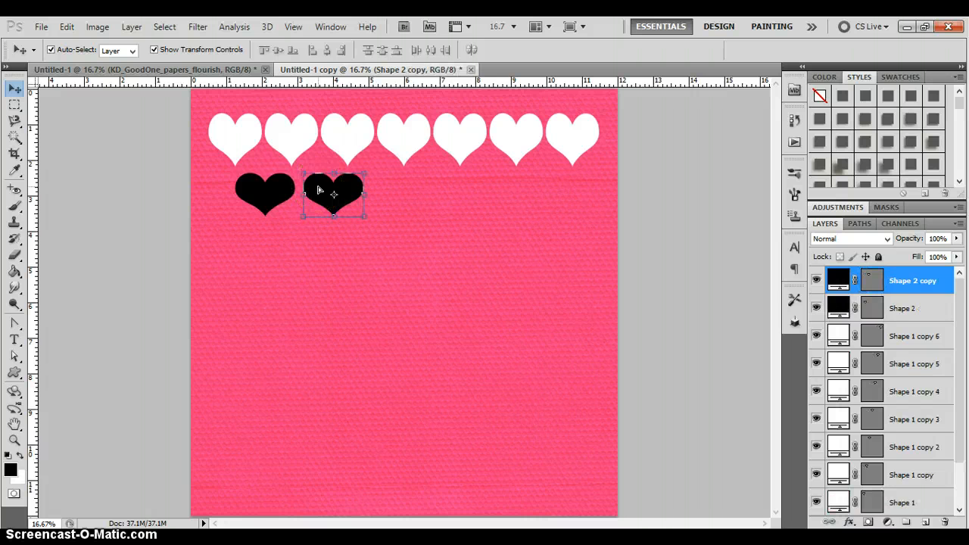
drag(319, 190, 448, 187)
drag(448, 187, 523, 190)
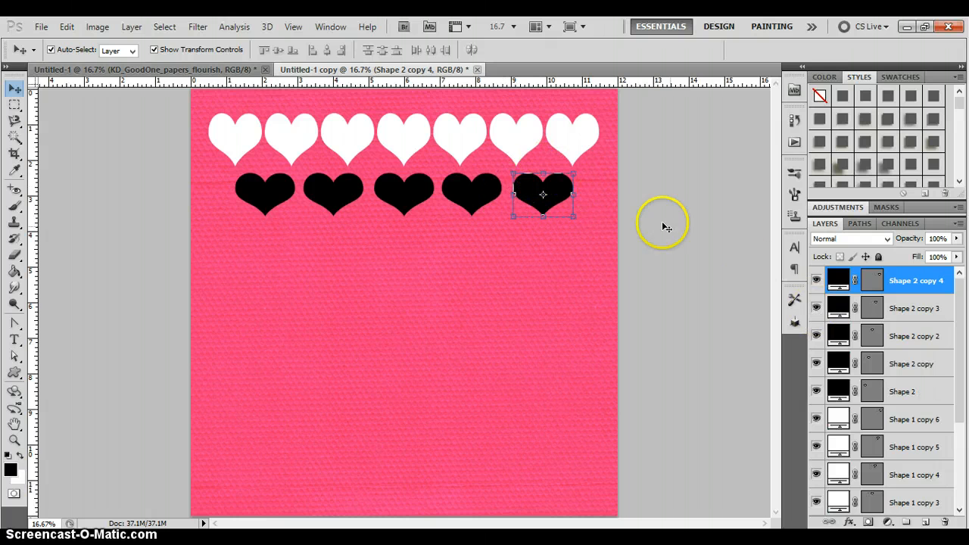
click(493, 110)
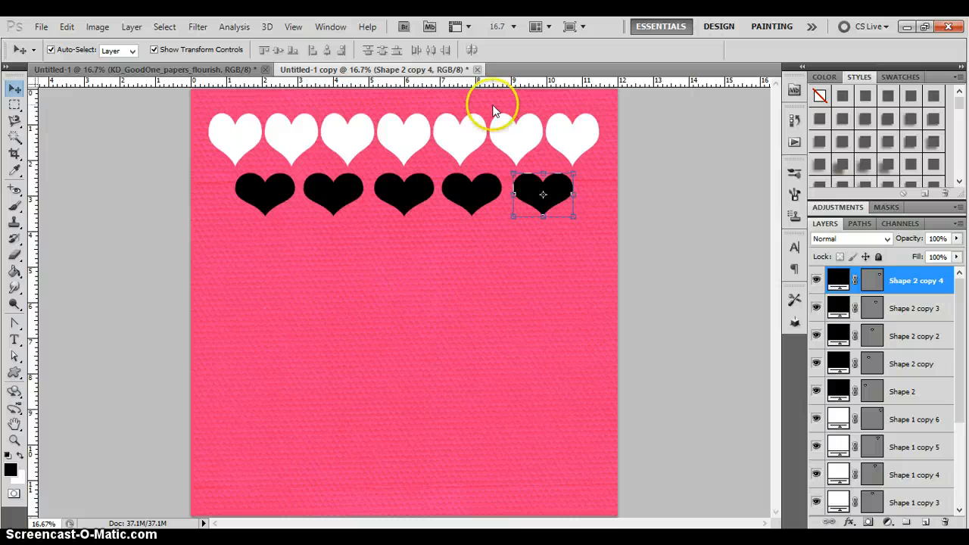
- Show the grid over the page to check the black hearts' placement, and hide it again
click(460, 29)
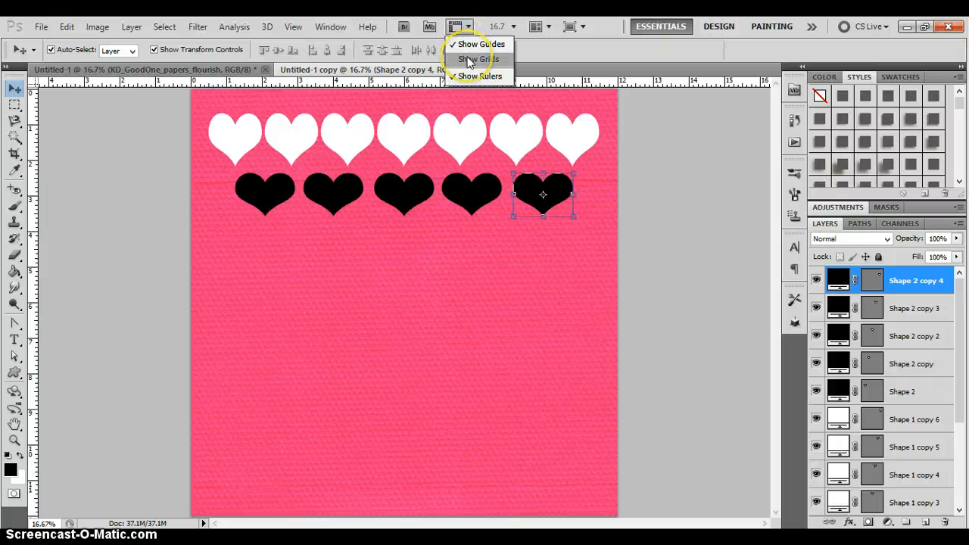
click(469, 61)
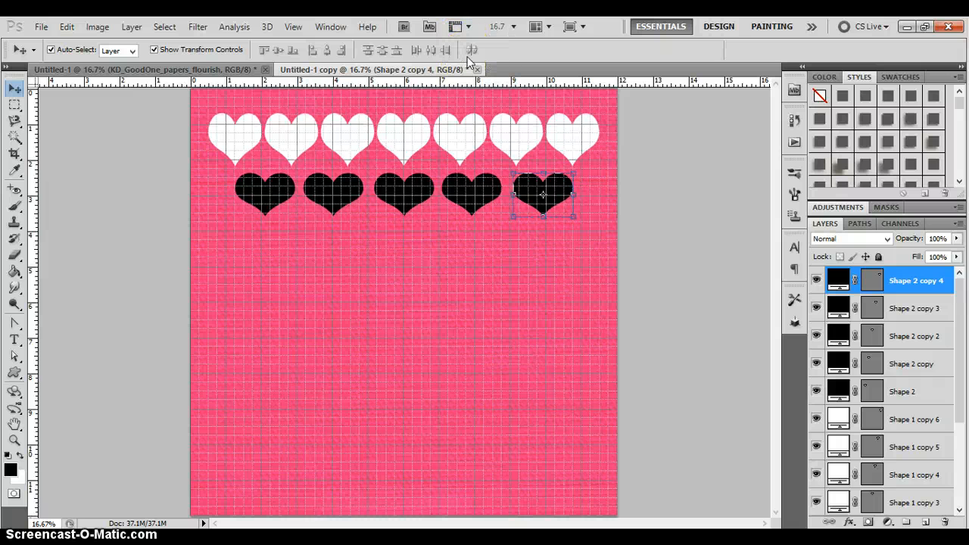
key(ctrl+plus)
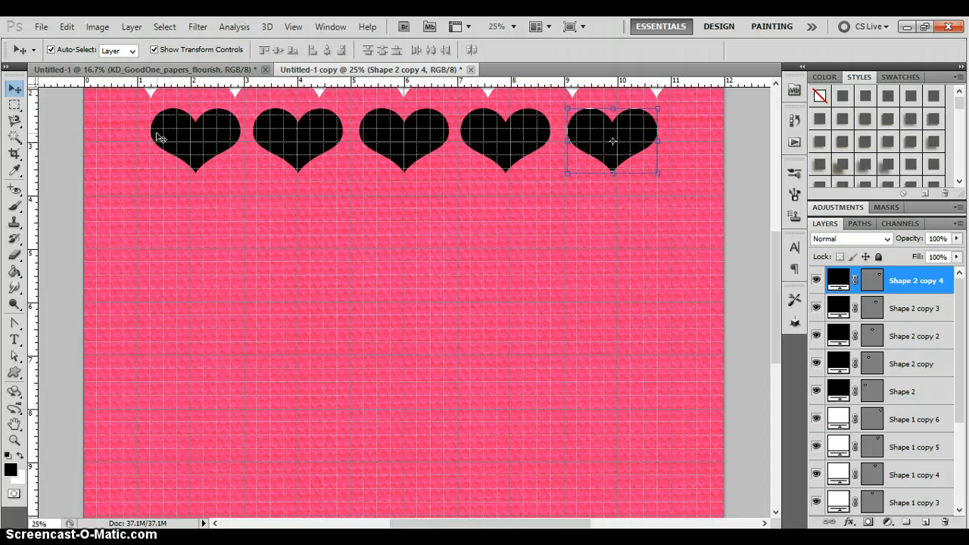
click(469, 27)
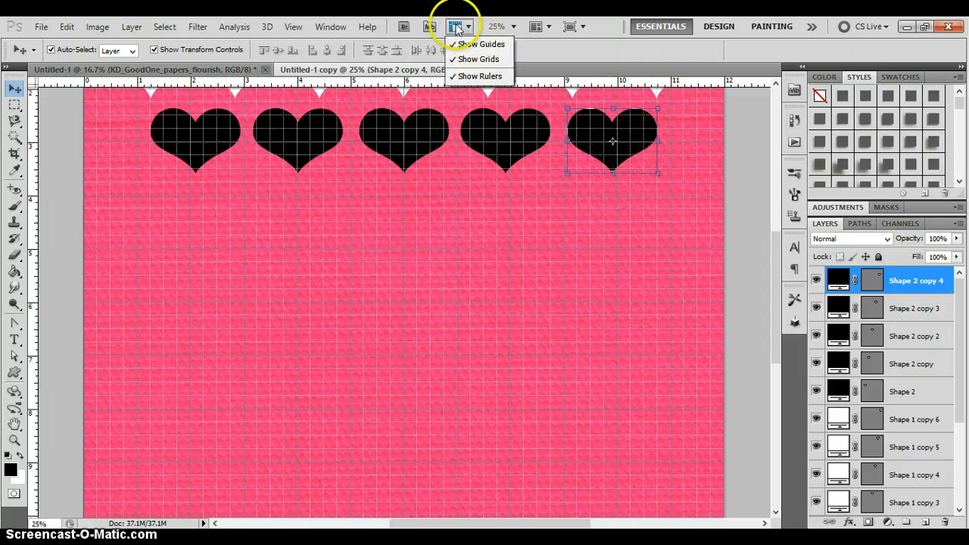
click(479, 59)
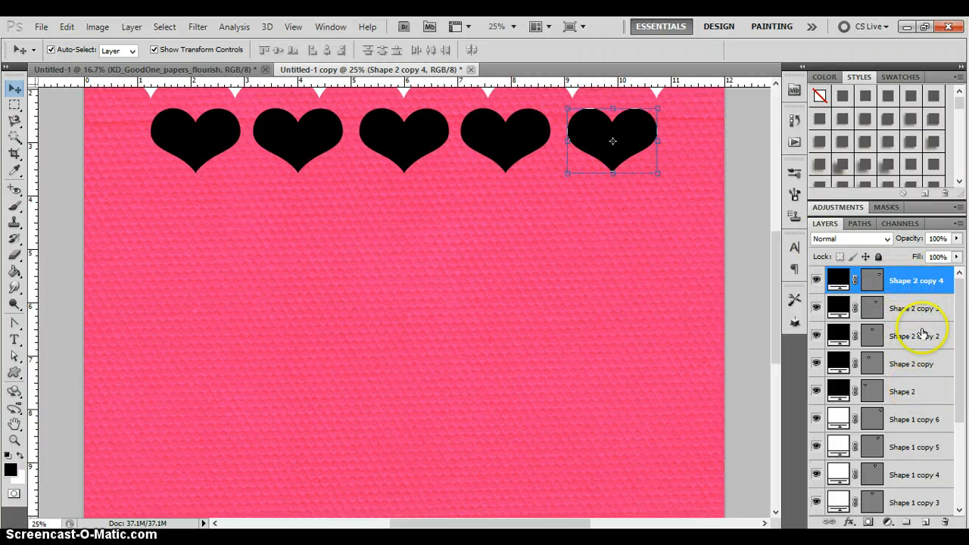
- Distribute the five black hearts, Shape 2 through Shape 2 copy 4, evenly by their horizontal centers
shift+click(921, 394)
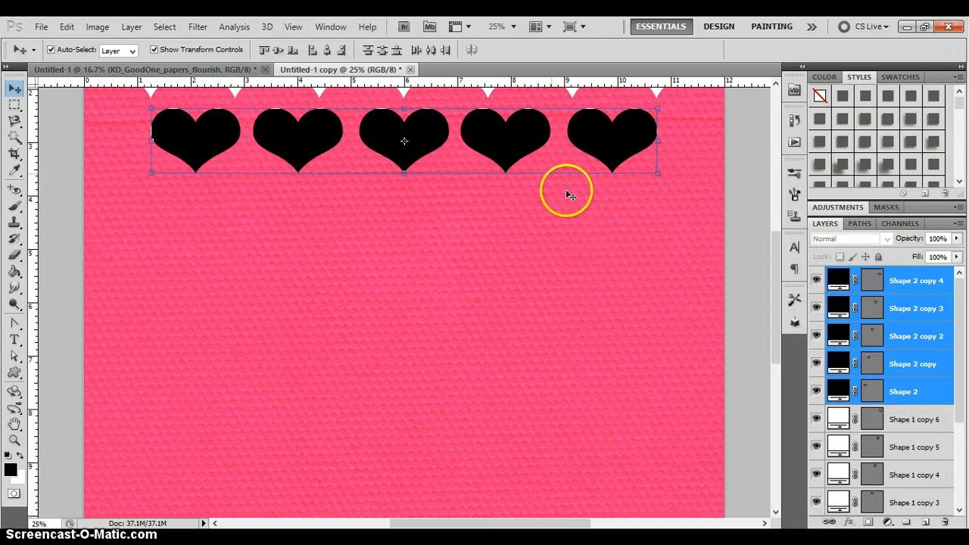
click(431, 51)
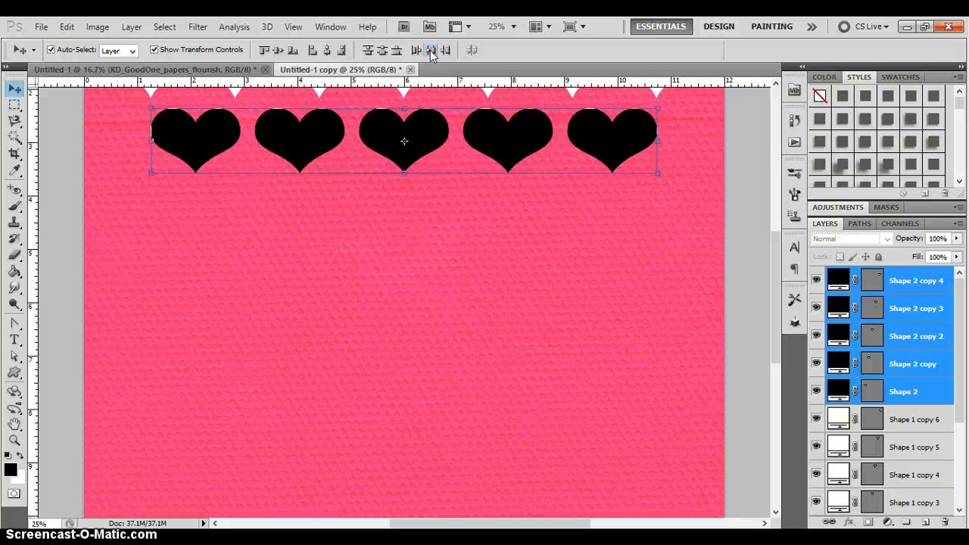
drag(771, 305, 785, 241)
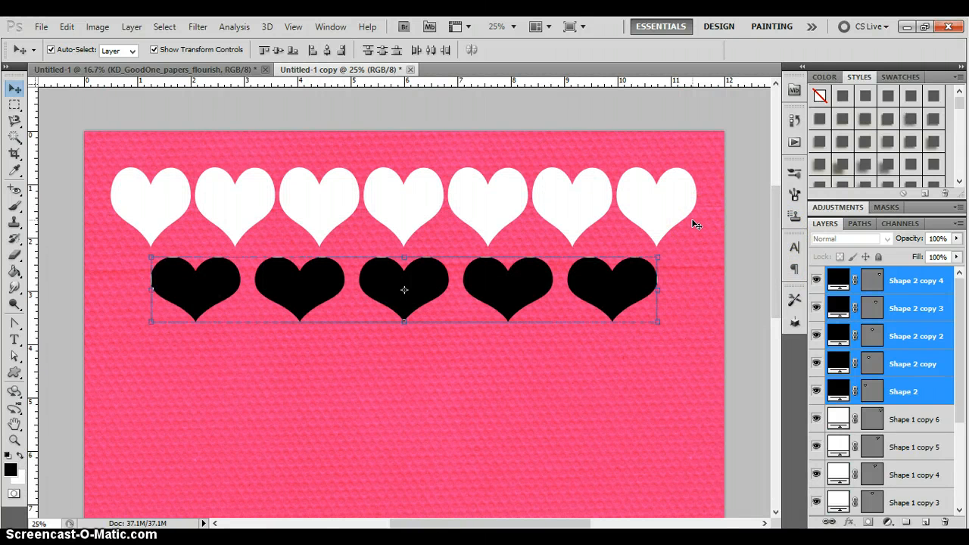
click(312, 372)
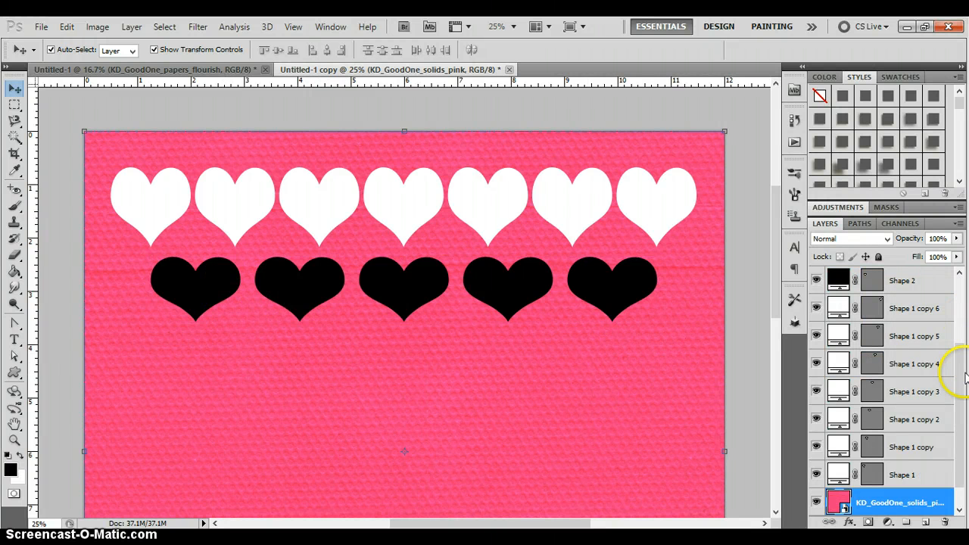
- Rasterize all layers from Shape 2 copy 4 down to KD_GoodOne_solids_pink, and clear the layer selection
drag(964, 371, 962, 307)
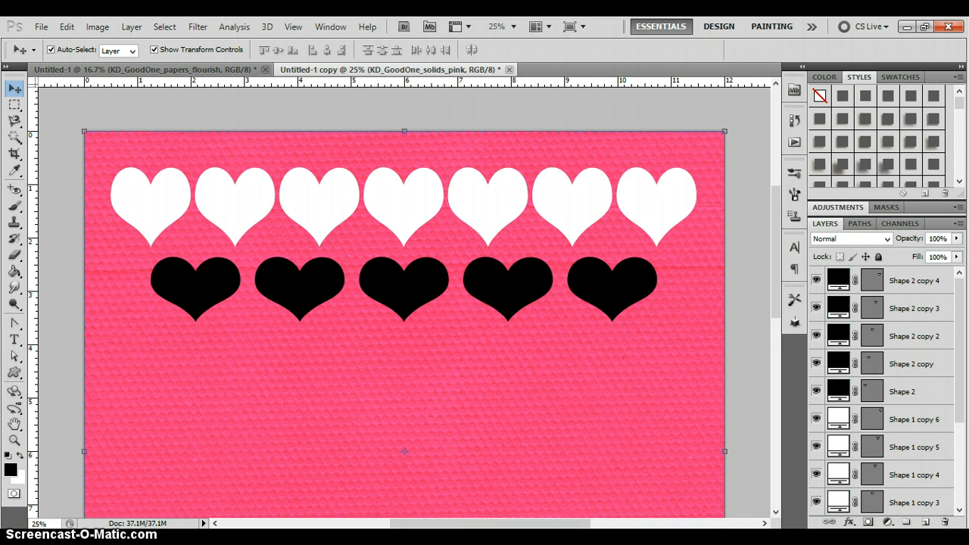
click(904, 282)
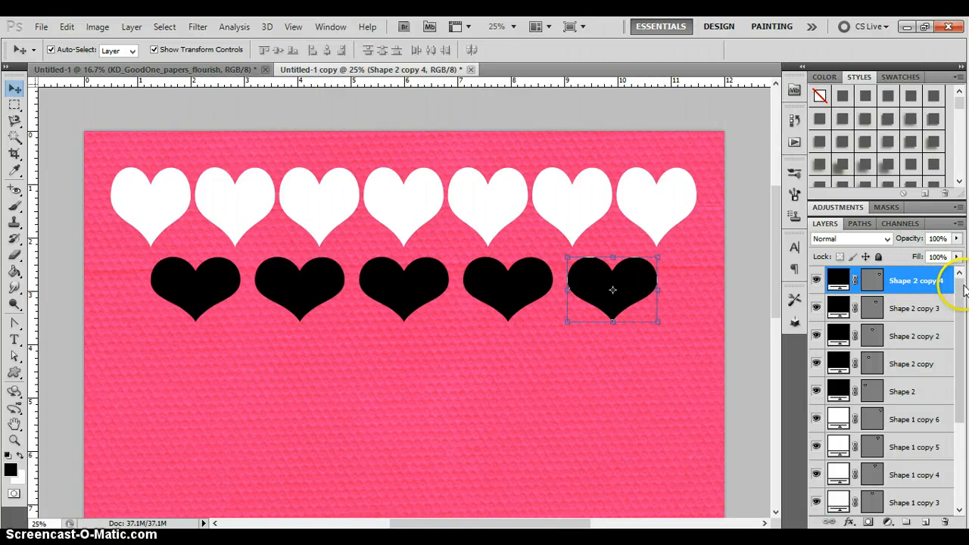
drag(960, 287, 960, 362)
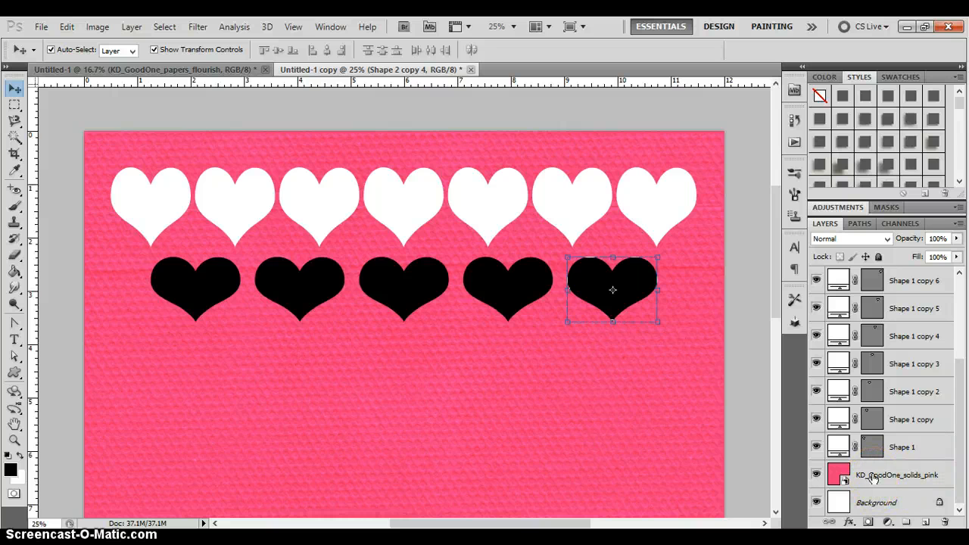
shift+click(873, 477)
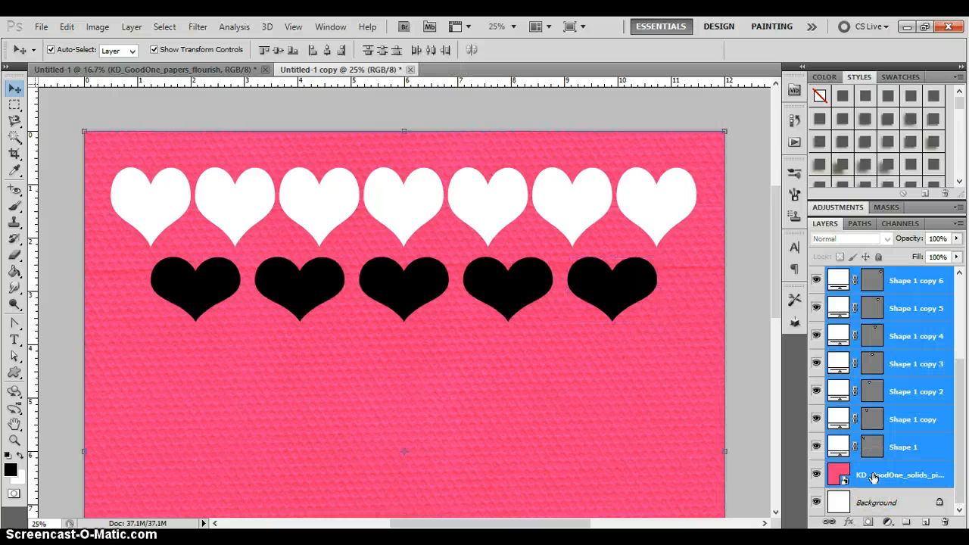
right_click(923, 443)
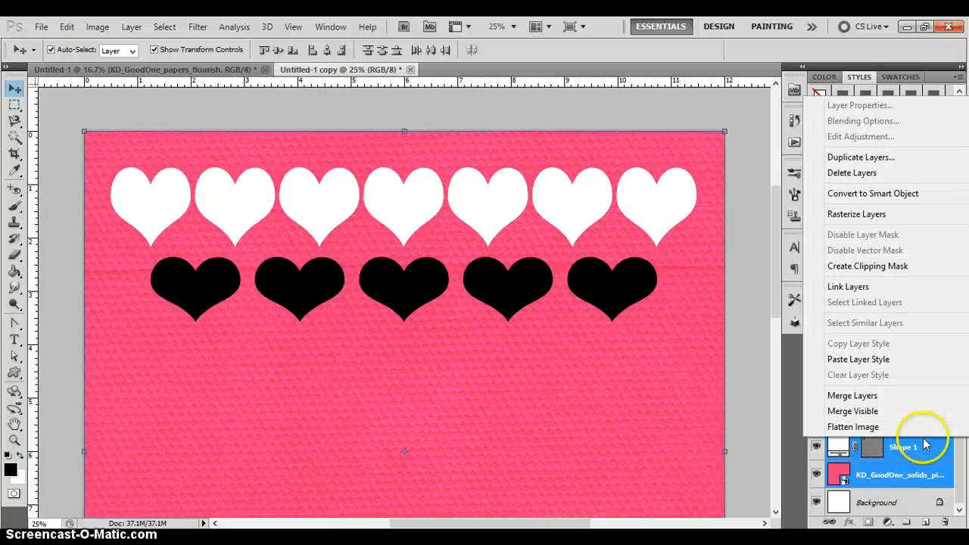
click(870, 215)
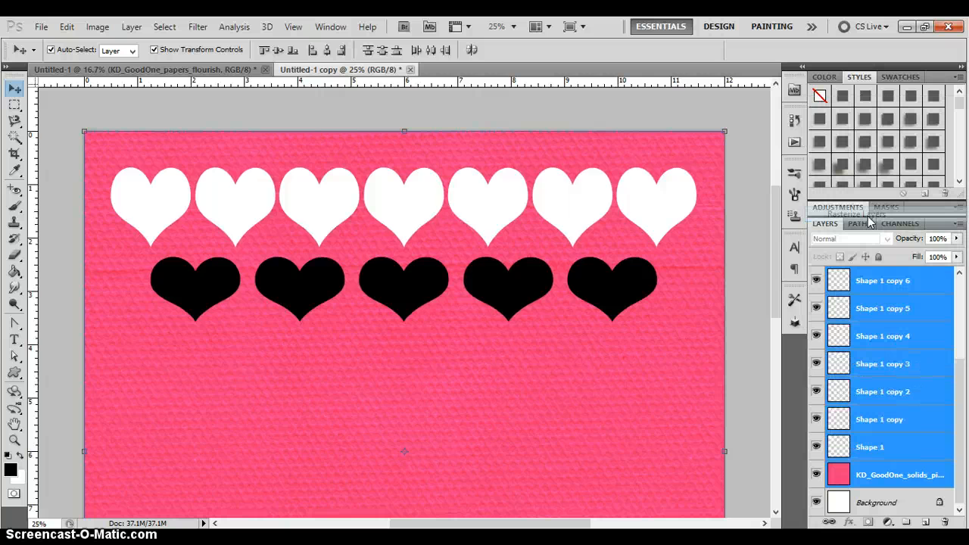
click(909, 289)
scroll(952, 389, up, 3)
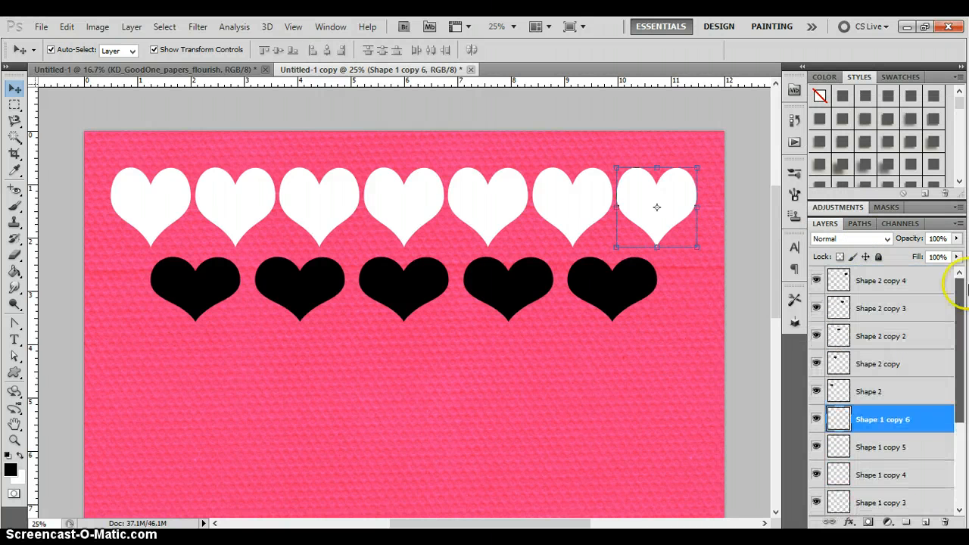
click(89, 399)
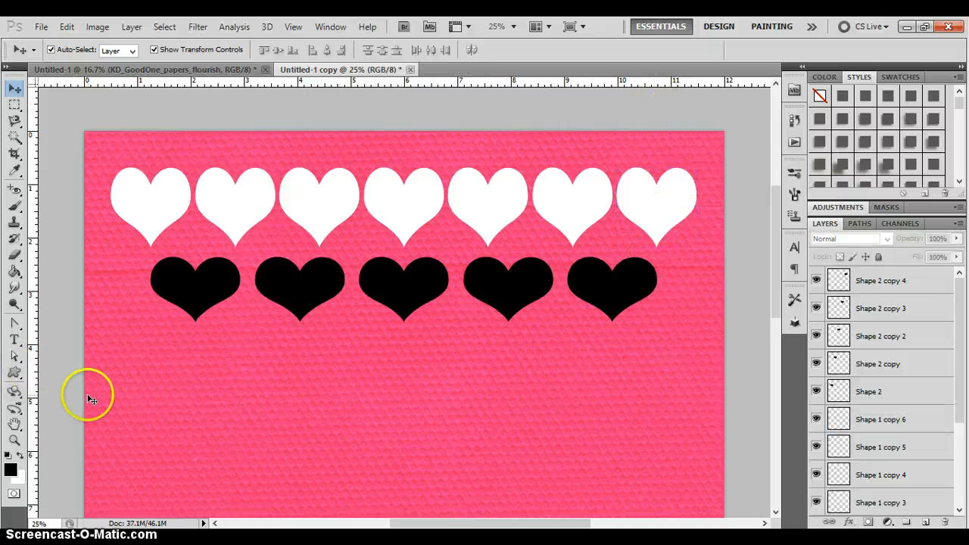
- Select the first black heart's pixels on the Shape 2 layer with the Magic Wand at tolerance 32
click(177, 284)
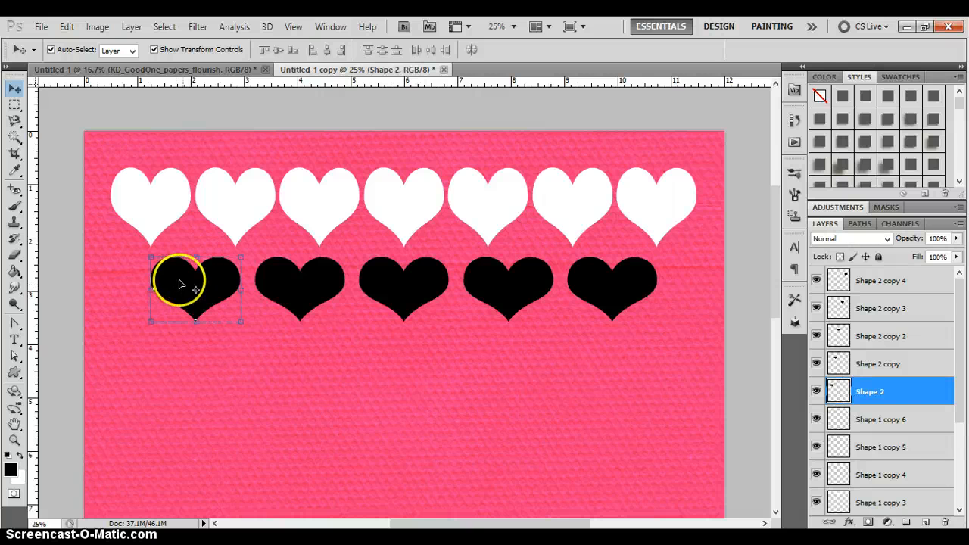
click(14, 138)
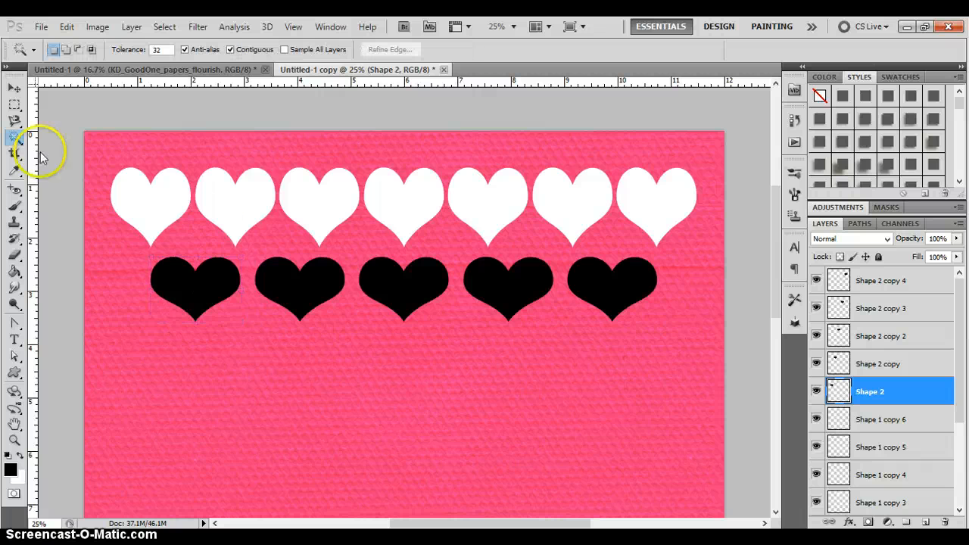
click(193, 288)
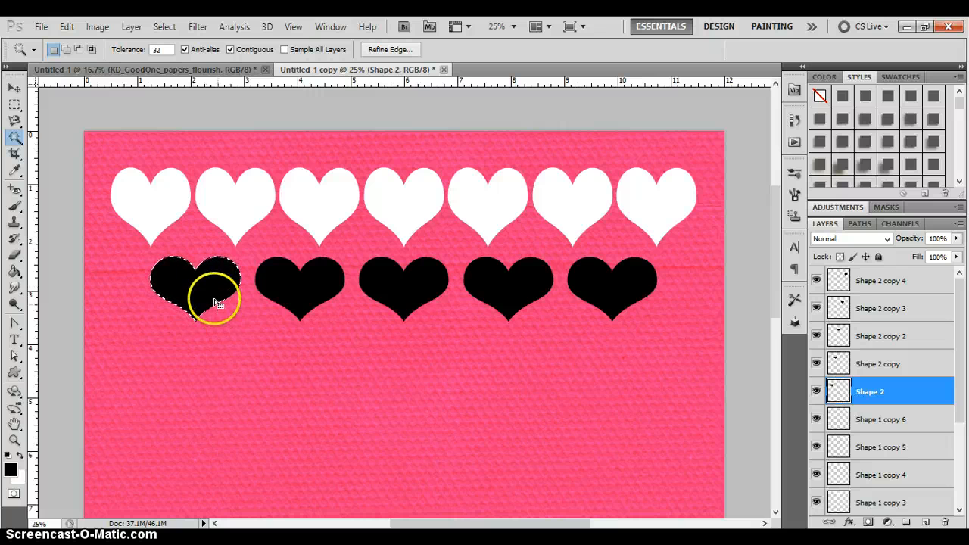
- Reselect the first black heart on the Shape 2 layer and use Layer via Cut to cut that shape out of KD_GoodOne_solids_pink
click(227, 327)
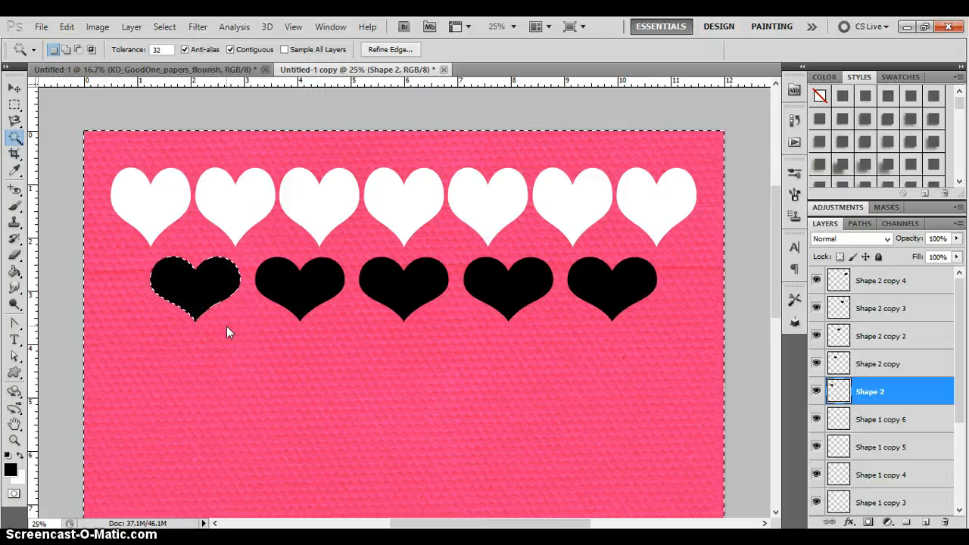
click(198, 283)
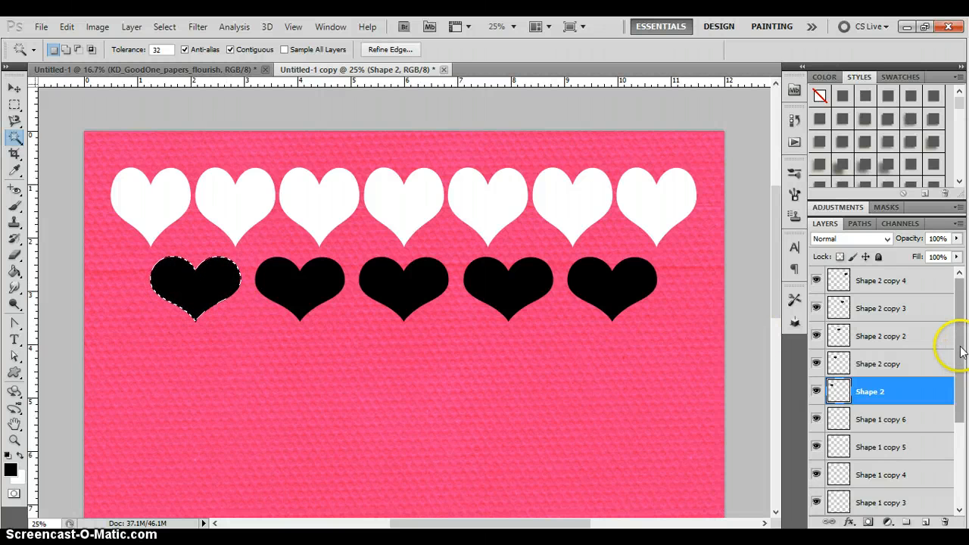
drag(956, 342, 963, 489)
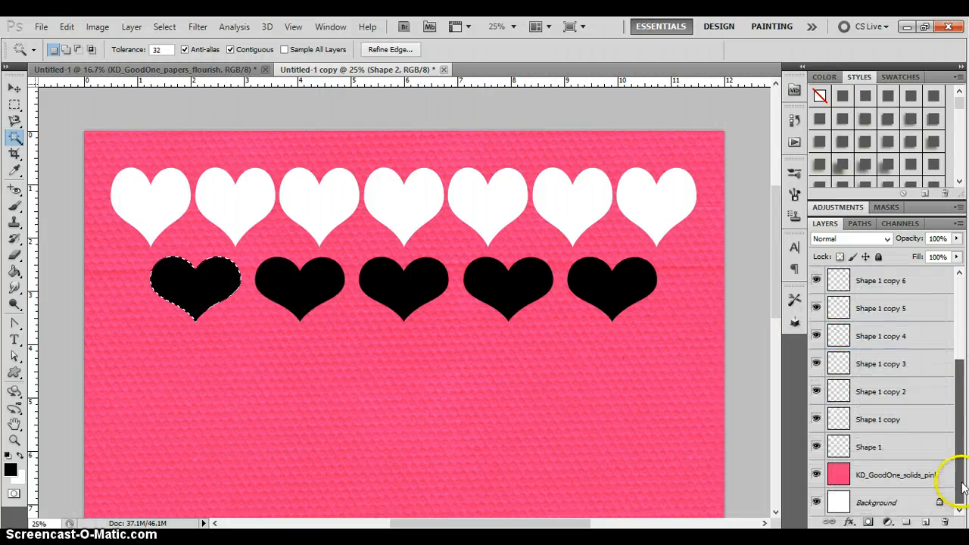
click(867, 476)
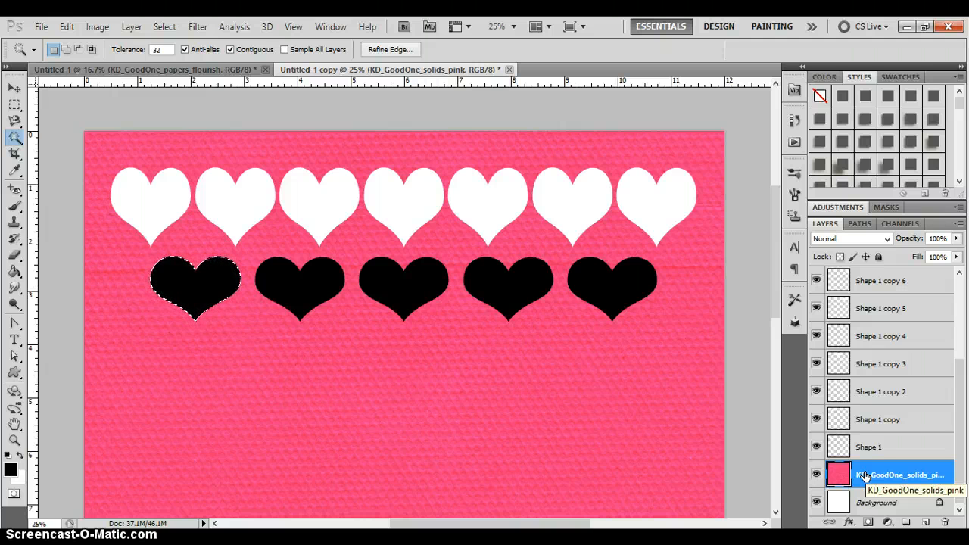
drag(236, 285, 188, 283)
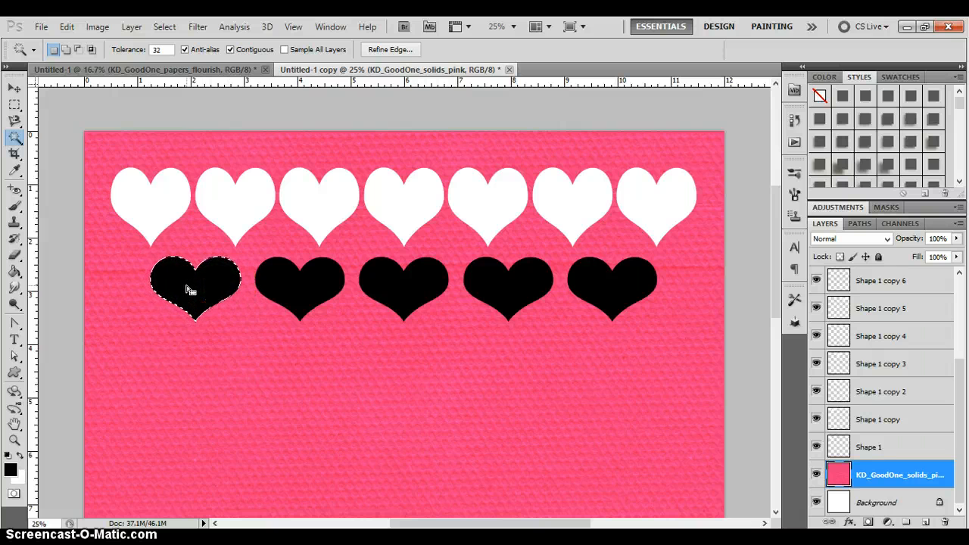
right_click(187, 288)
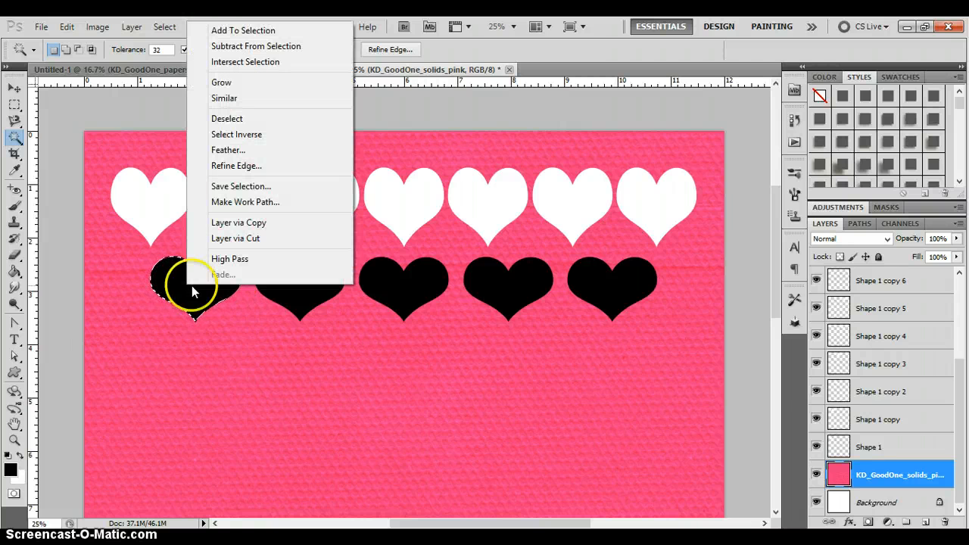
click(261, 238)
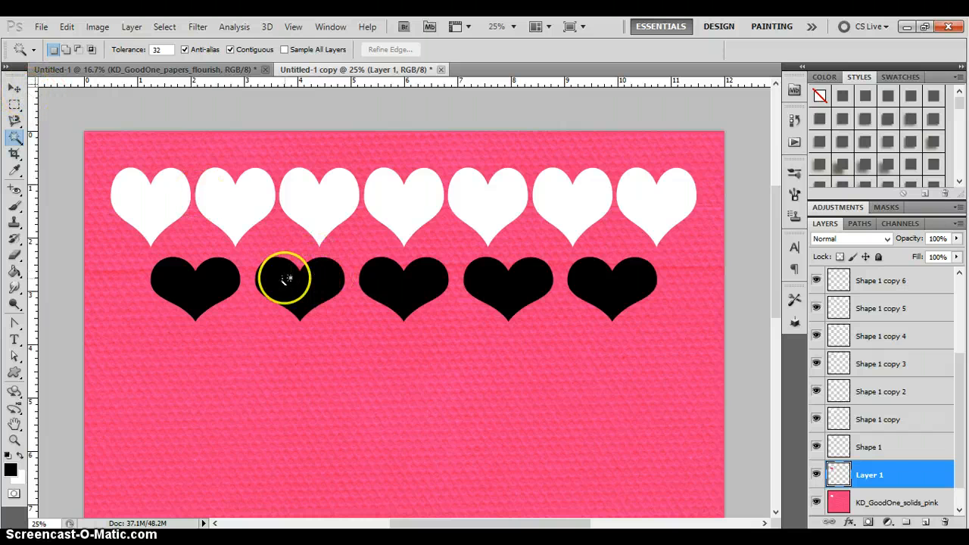
- Select the second black heart on Shape 2 copy with the Magic Wand and cut its outline from KD_GoodOne_solids_pink onto a new layer
key(v)
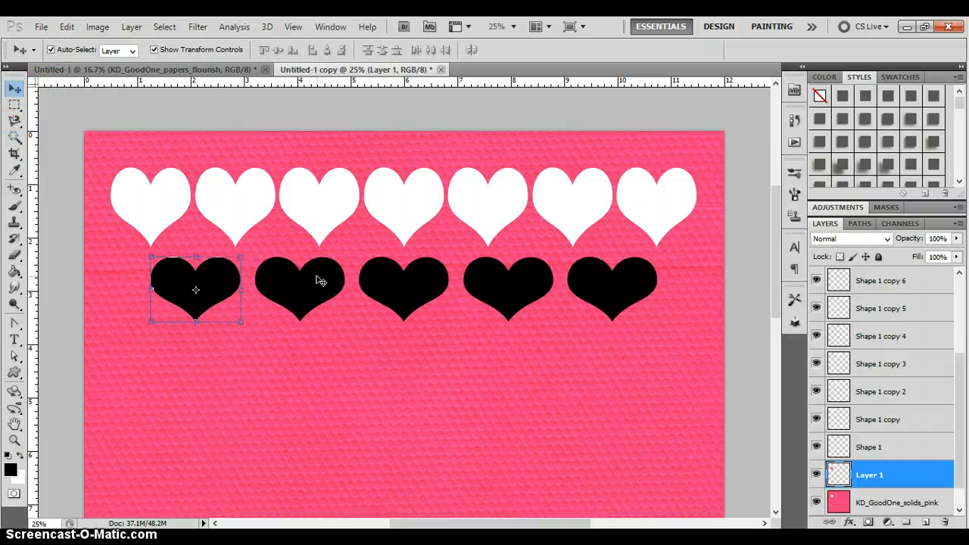
click(321, 281)
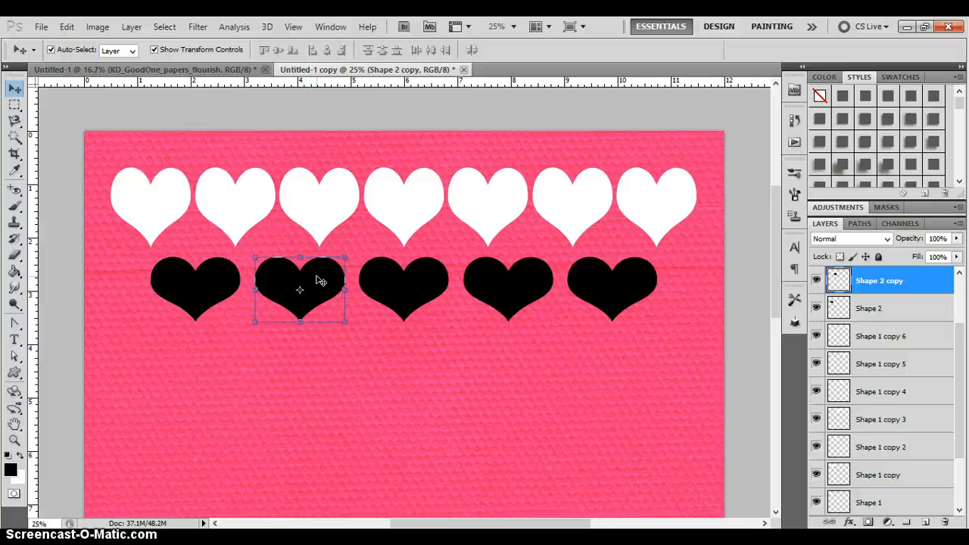
click(15, 137)
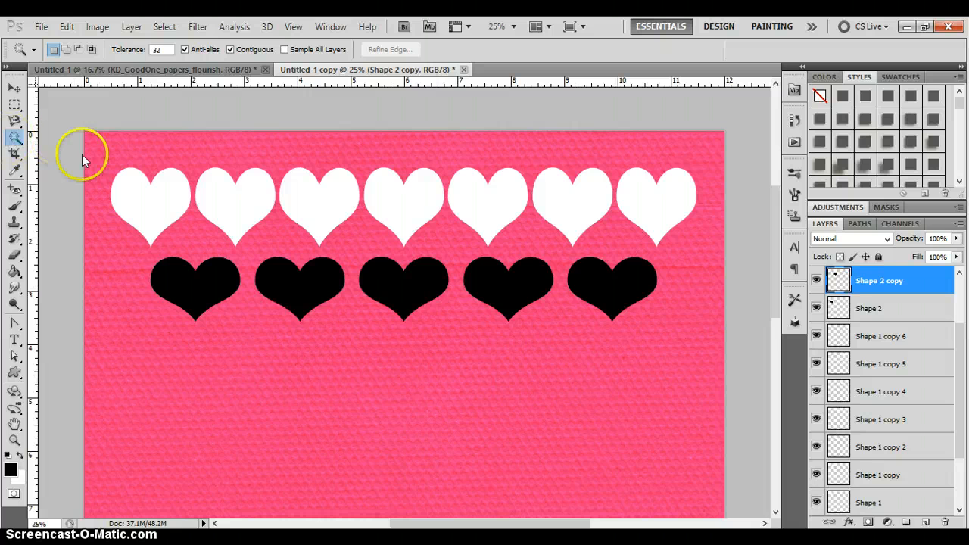
click(303, 287)
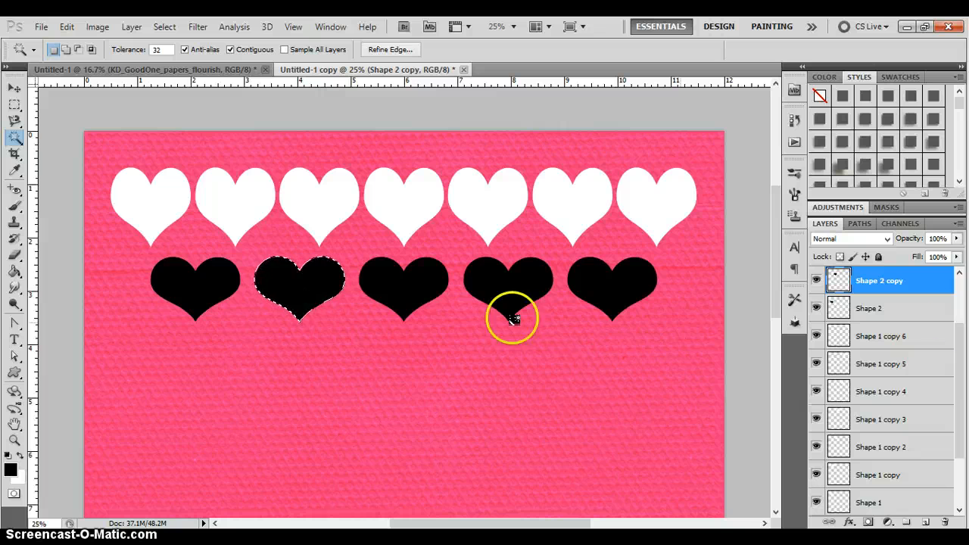
drag(960, 359, 960, 447)
click(889, 474)
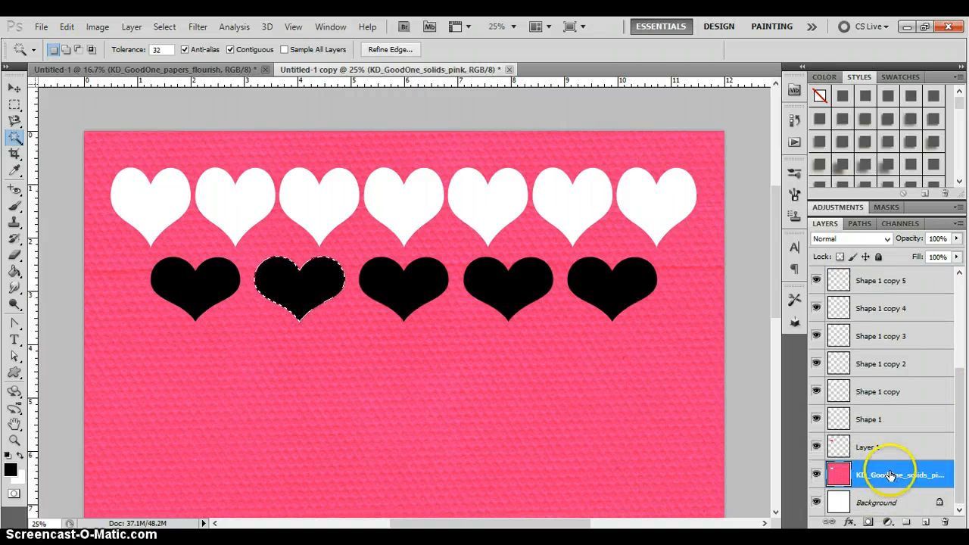
right_click(284, 291)
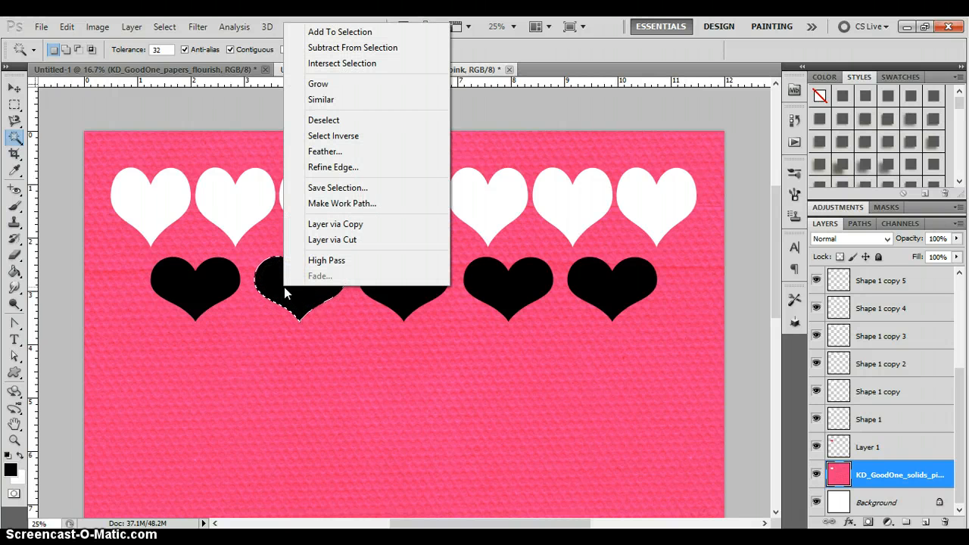
click(331, 240)
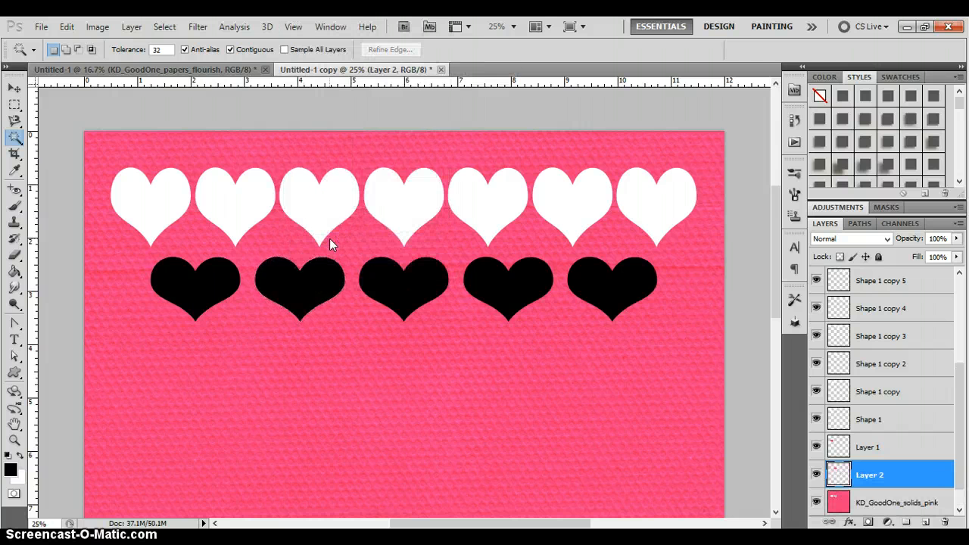
- Select the middle black heart on Shape 2 copy 2 with the Magic Wand and cut that area of KD_GoodOne_solids_pink to a new layer
click(340, 243)
click(205, 351)
click(14, 88)
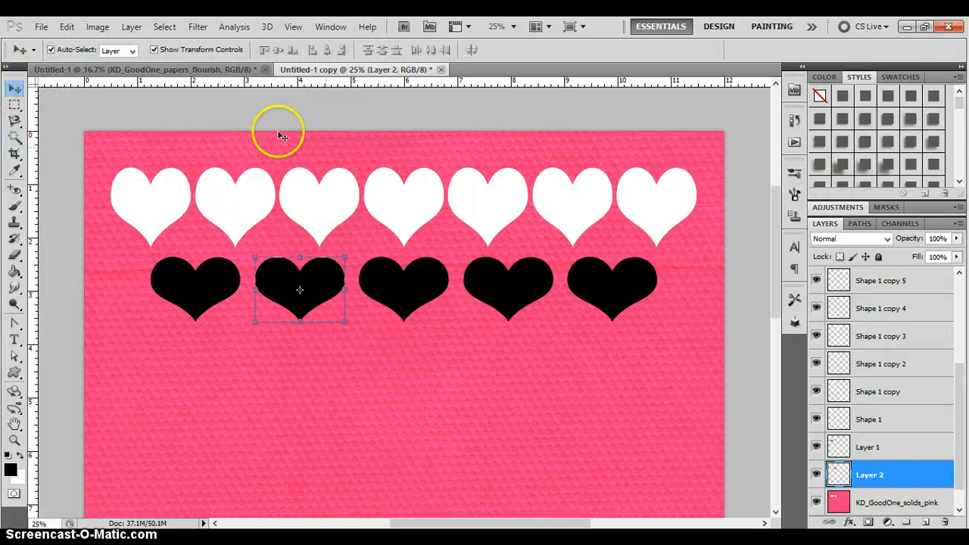
click(409, 290)
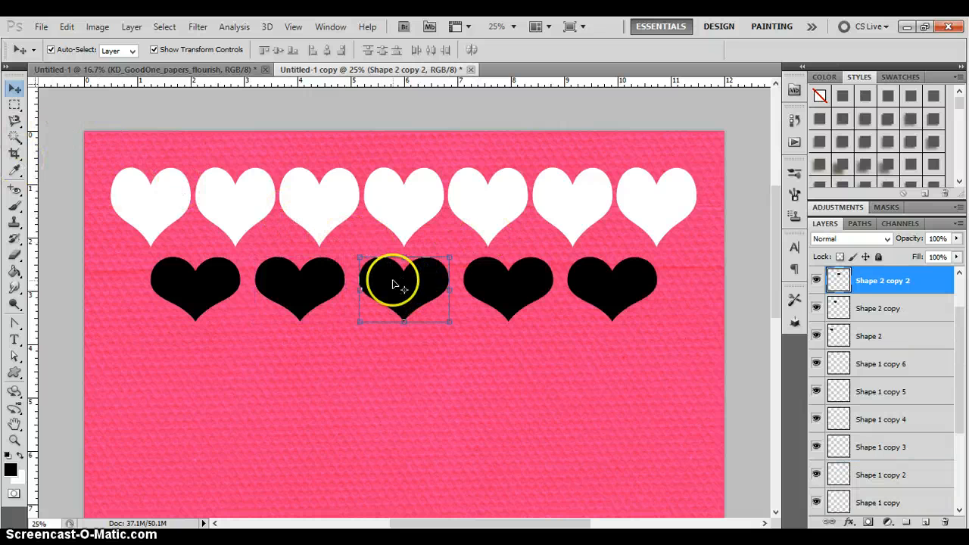
key(w)
click(392, 280)
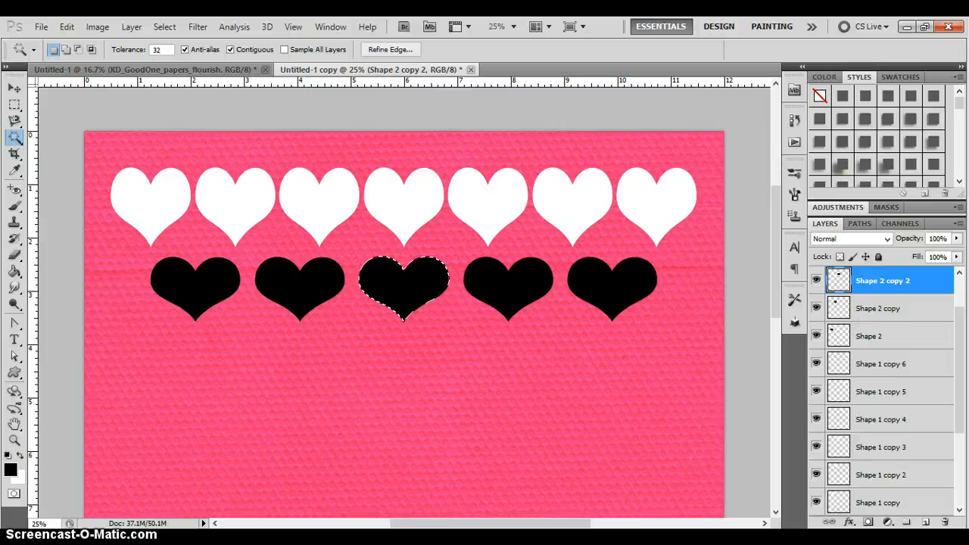
drag(959, 325, 960, 455)
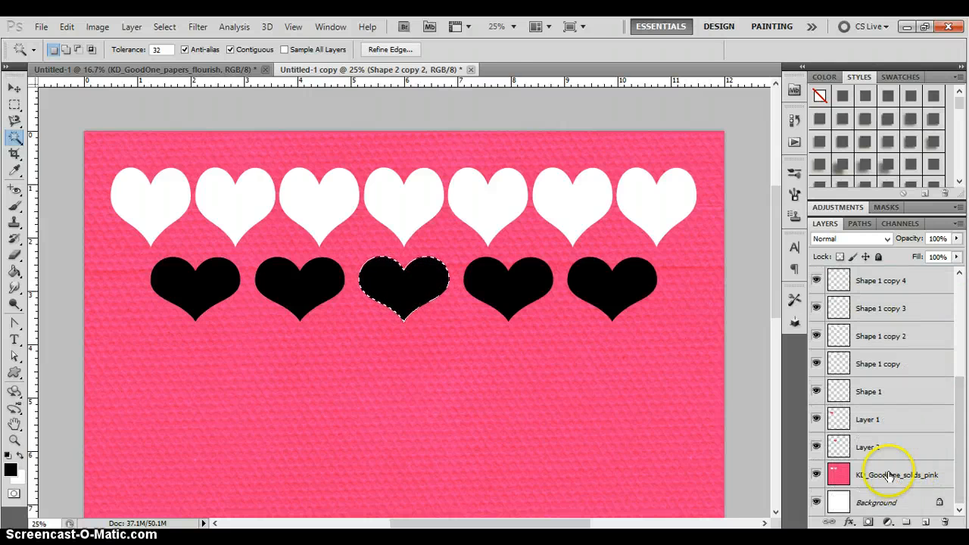
click(877, 471)
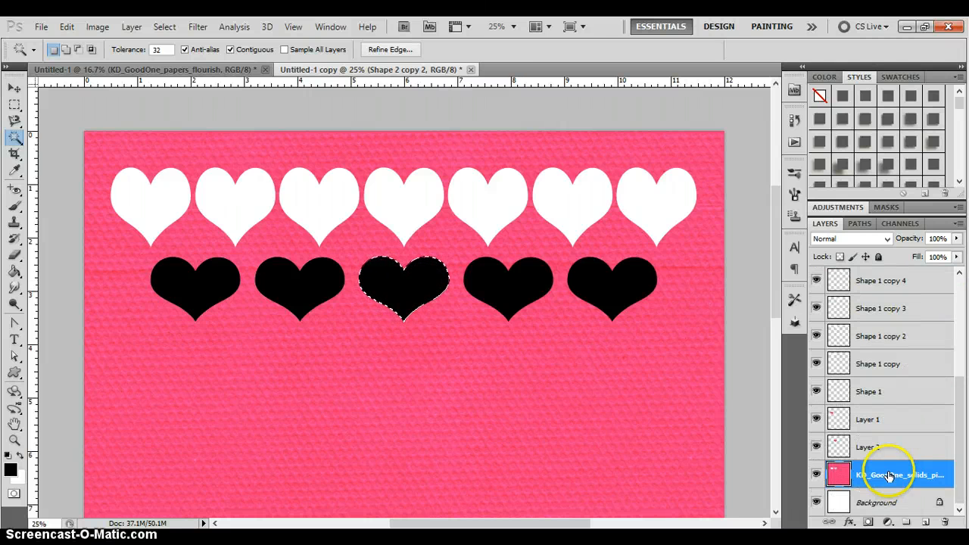
right_click(407, 288)
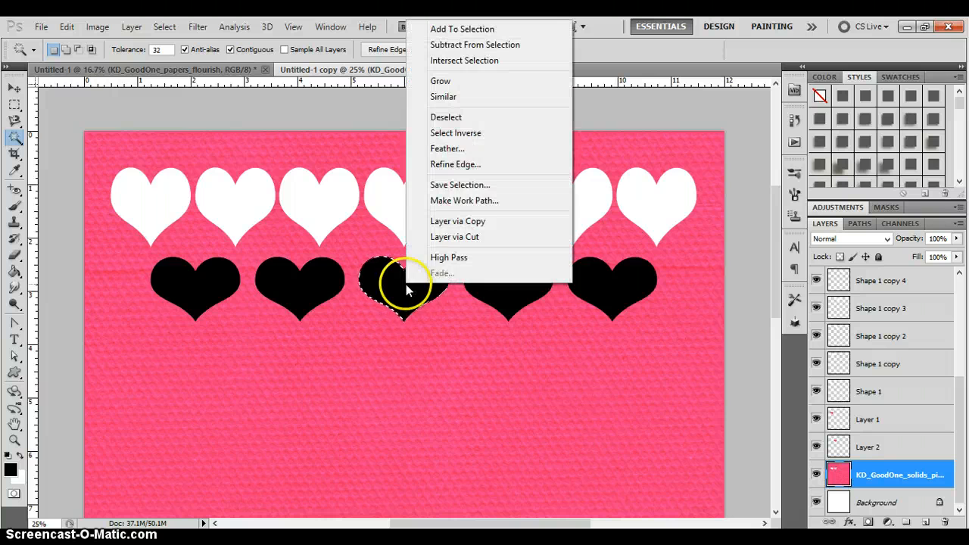
click(441, 237)
- Magic Wand the fourth black heart on Shape 2 copy 3 and apply Layer via Cut to KD_GoodOne_solids_pink with that selection
key(v)
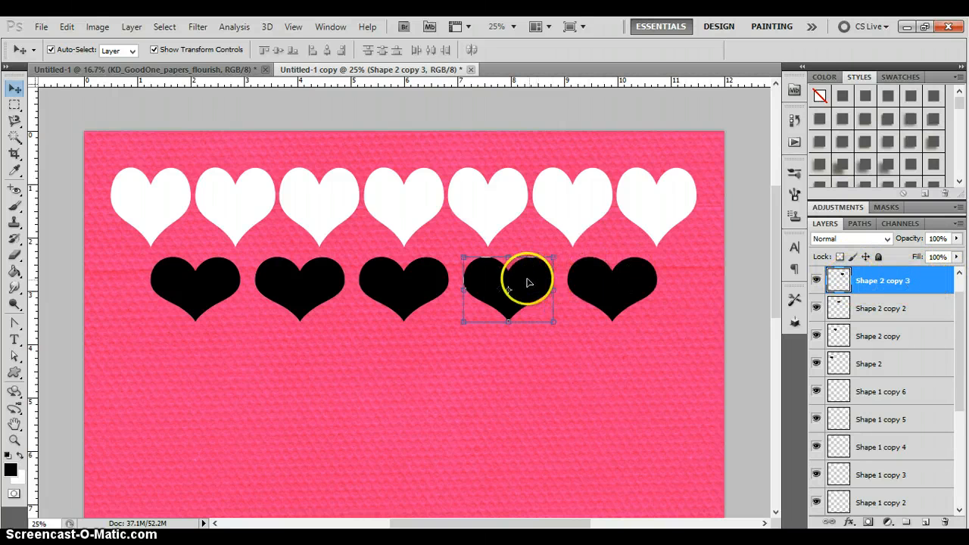
click(15, 136)
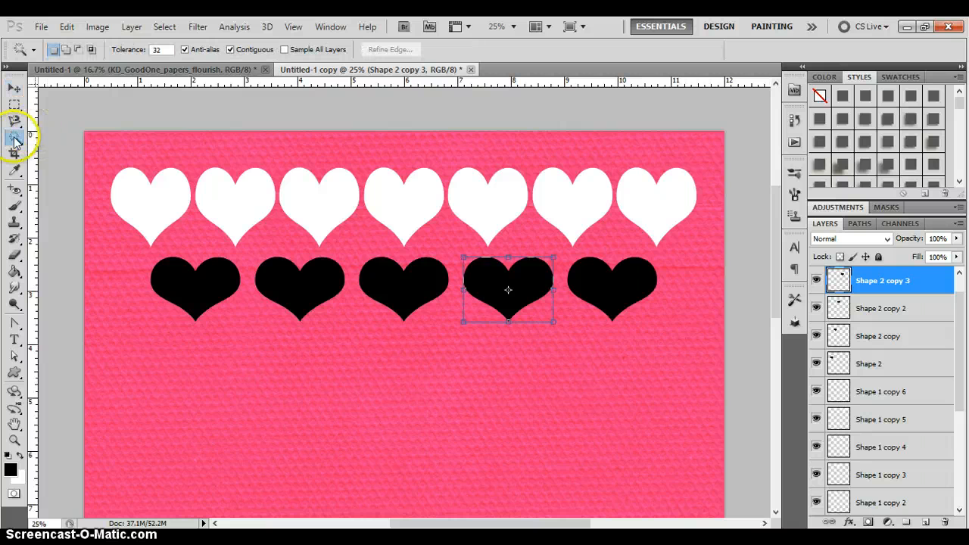
click(492, 279)
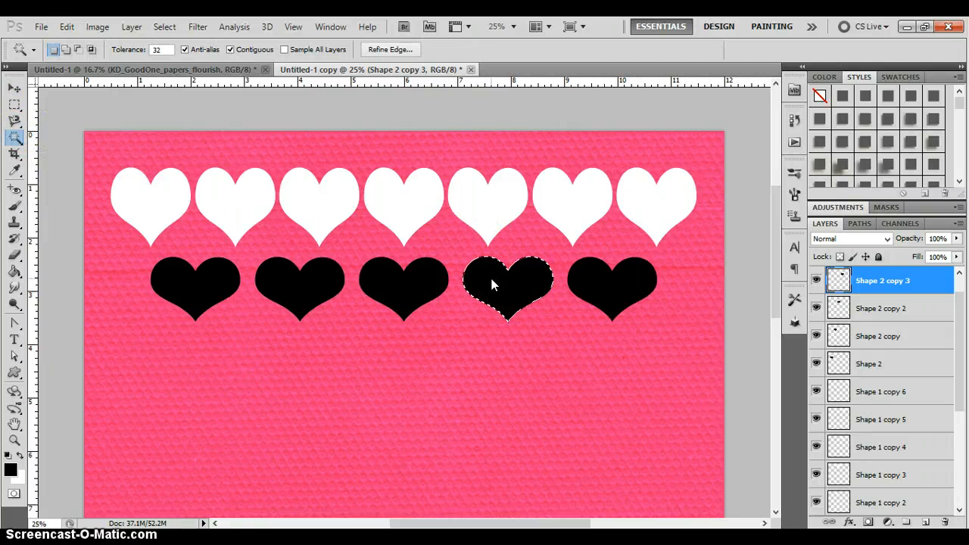
drag(959, 315, 939, 464)
click(875, 467)
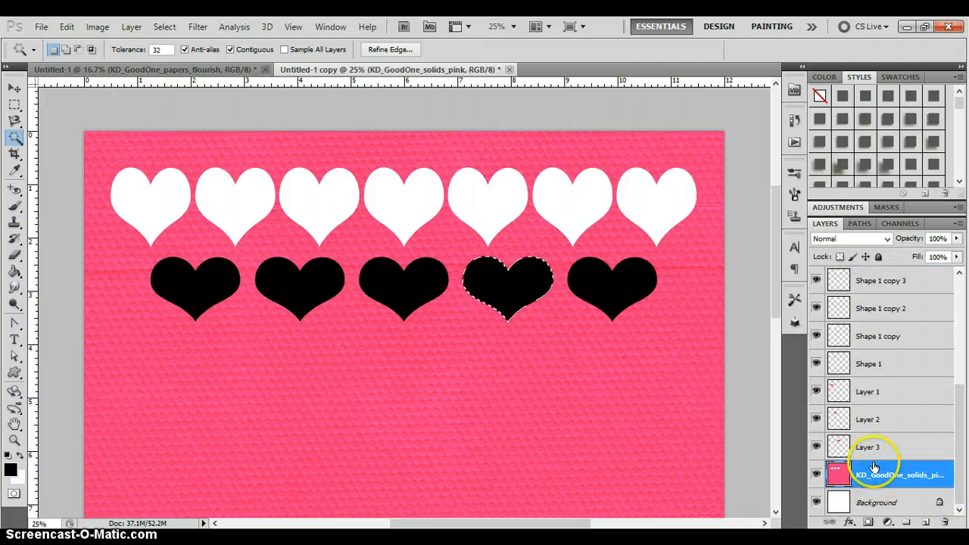
right_click(498, 285)
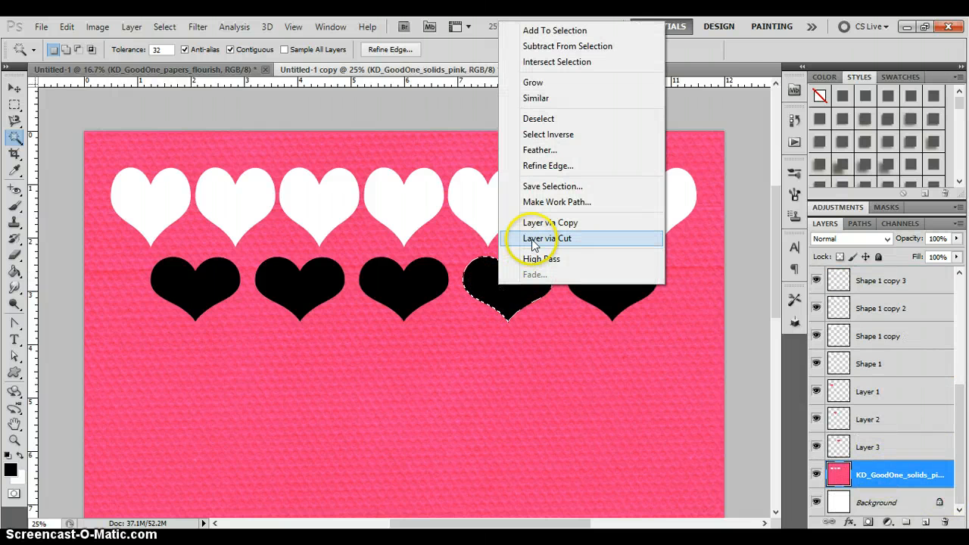
click(534, 240)
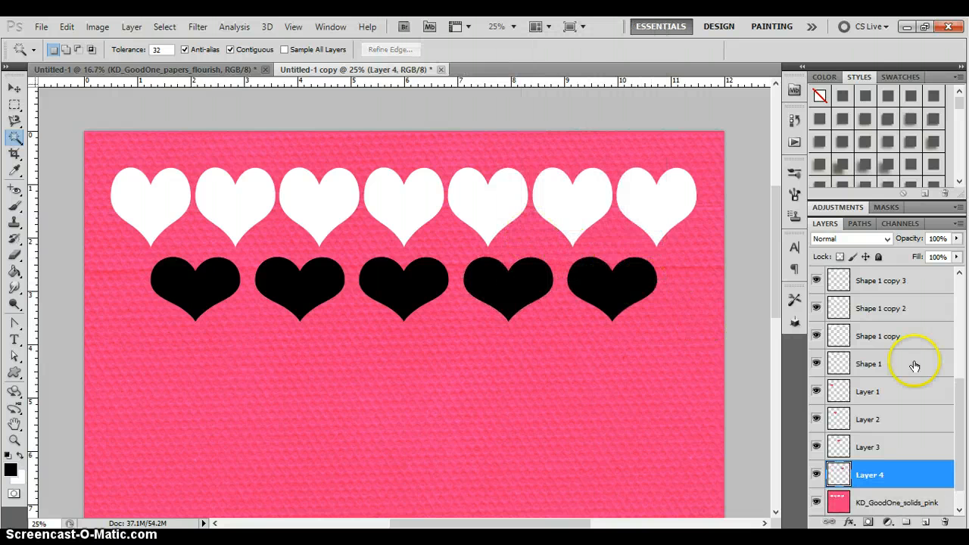
- Select the fifth black heart on Shape 2 copy 4 with the Magic Wand and cut its shape from KD_GoodOne_solids_pink onto its own layer
click(14, 88)
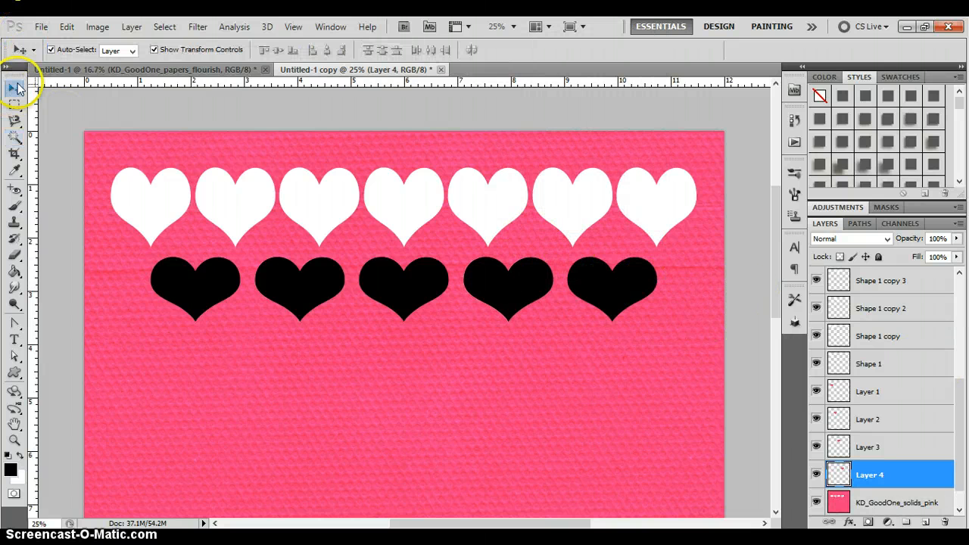
click(615, 286)
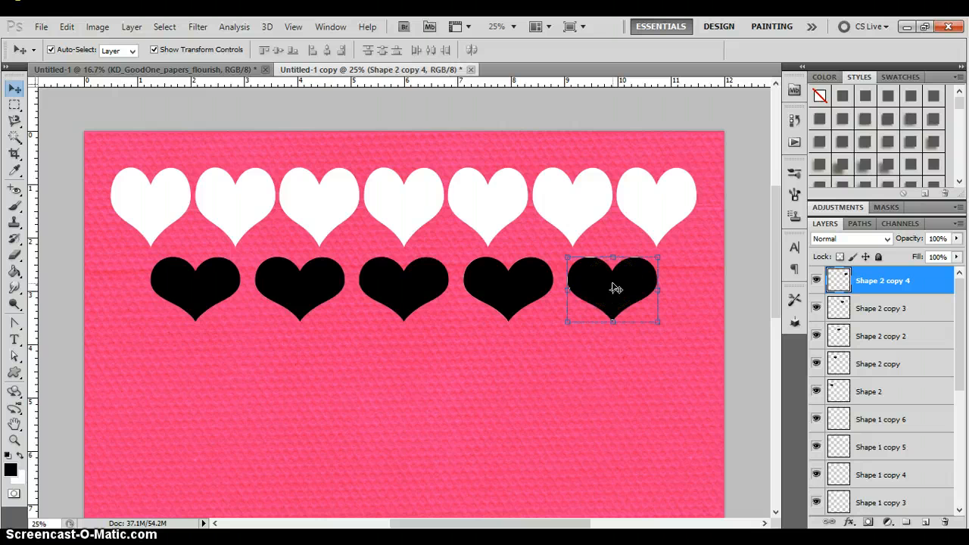
click(591, 278)
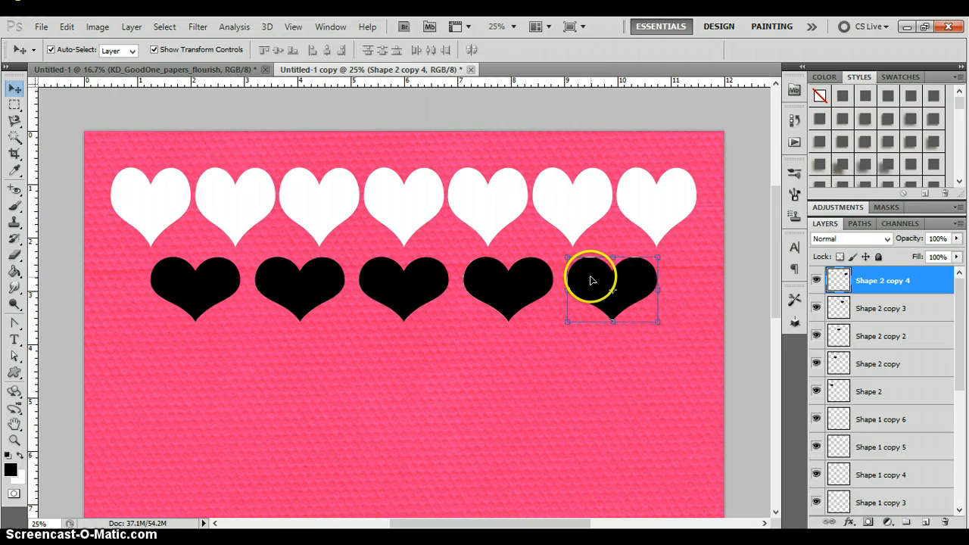
key(w)
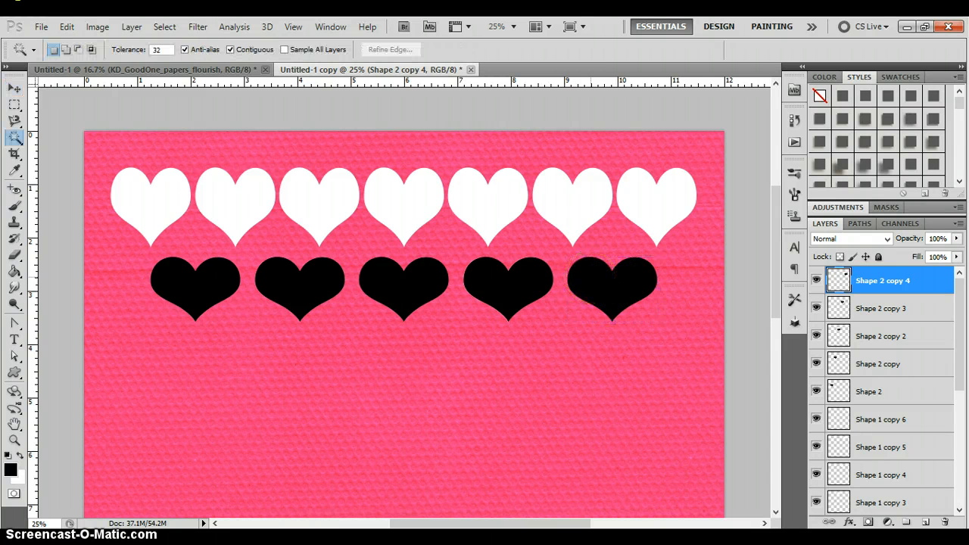
click(591, 277)
drag(954, 303, 957, 424)
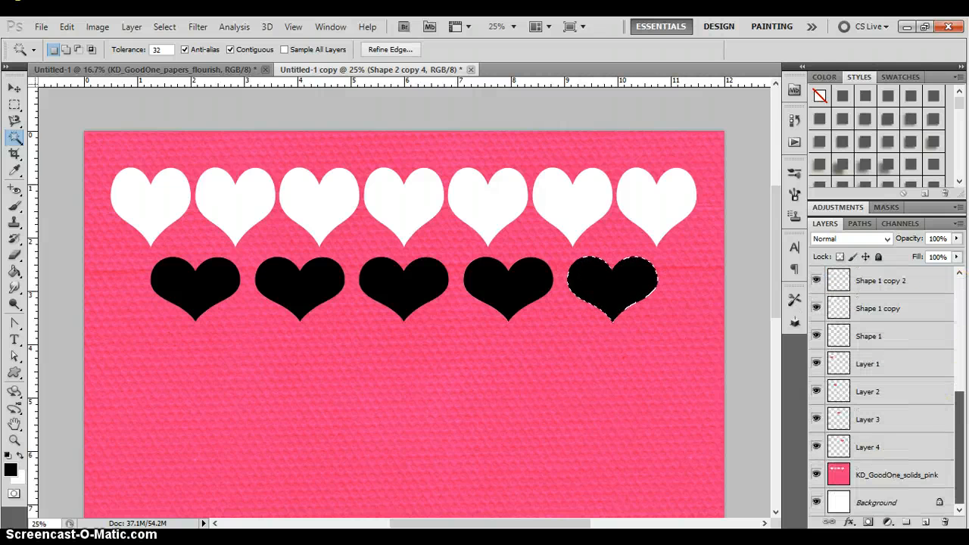
click(886, 474)
right_click(597, 282)
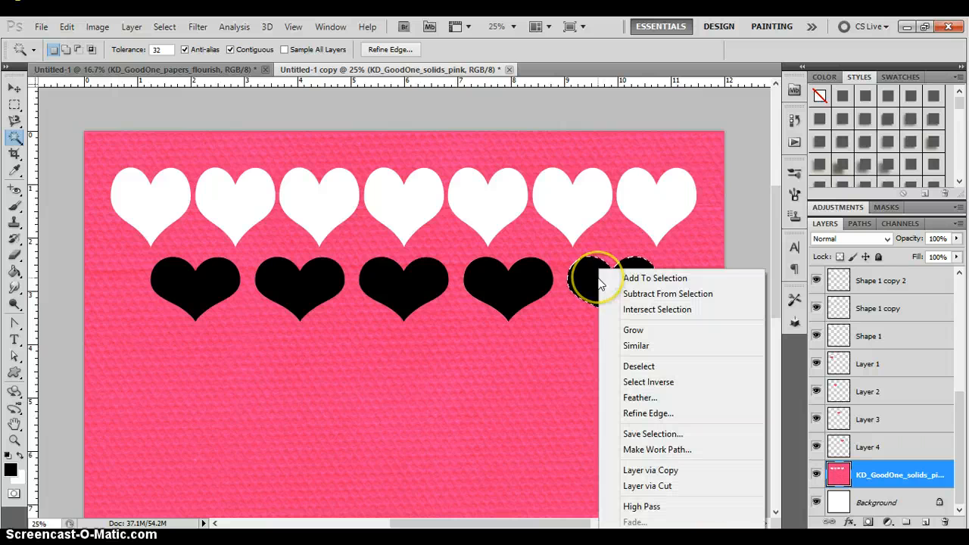
click(662, 487)
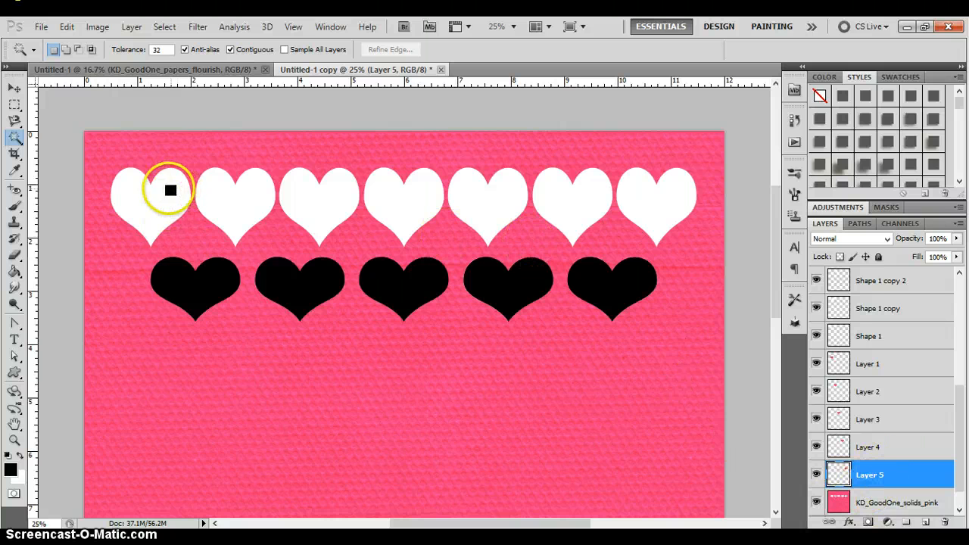
- Bring the KD_GoodOne_solids_pink layer to the top of the layer stack
click(865, 500)
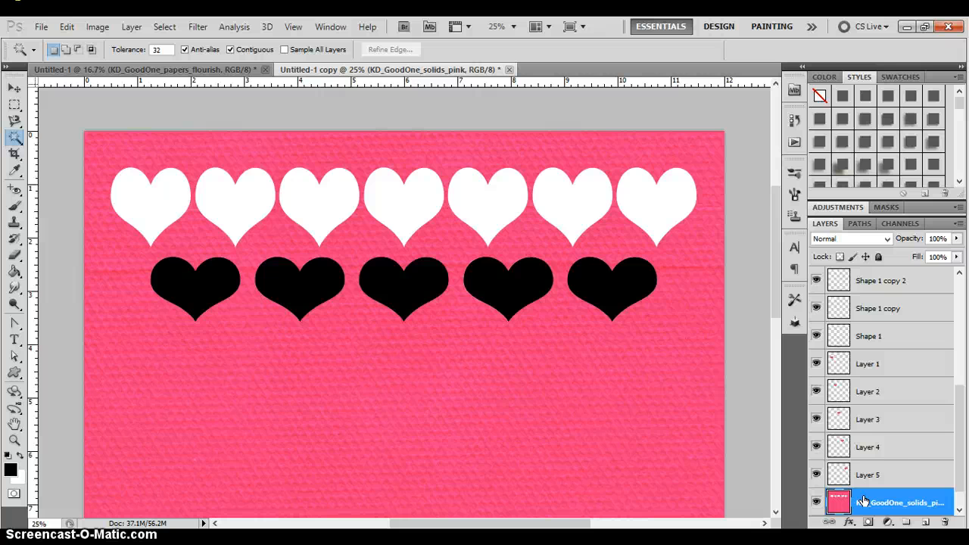
key(ctrl+shift+bracketright)
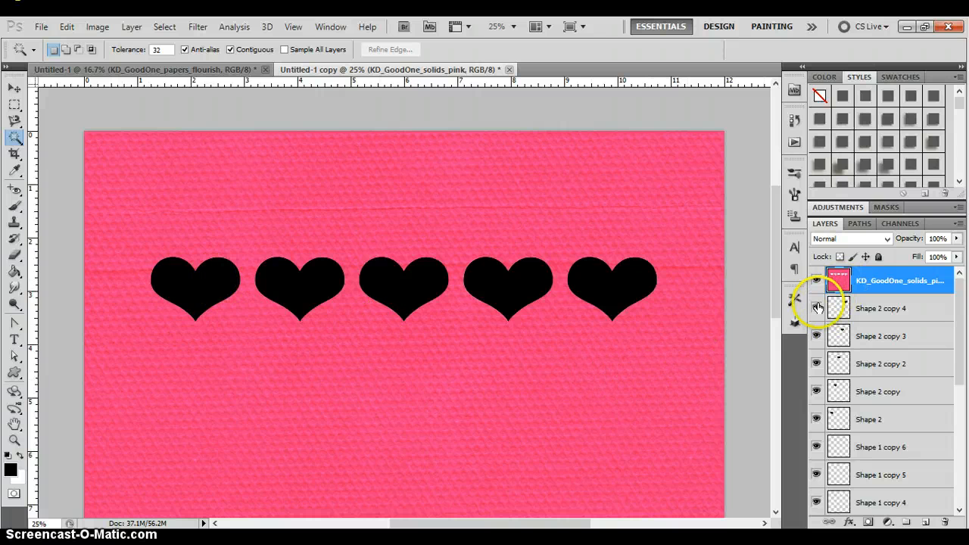
- Hide the five black heart layers, Shape 2 through Shape 2 copy 4, and apply a drop shadow style to KD_GoodOne_solids_pink
drag(818, 308, 818, 392)
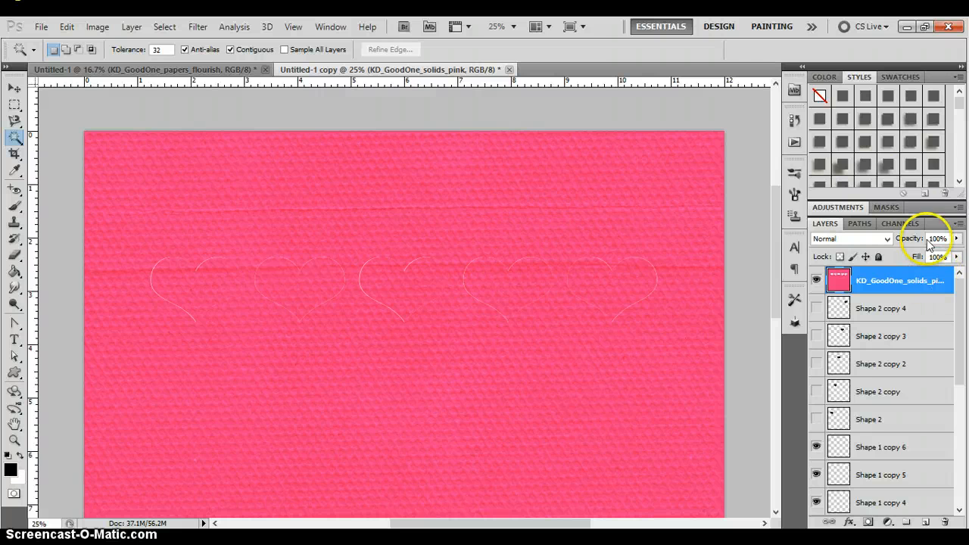
click(864, 119)
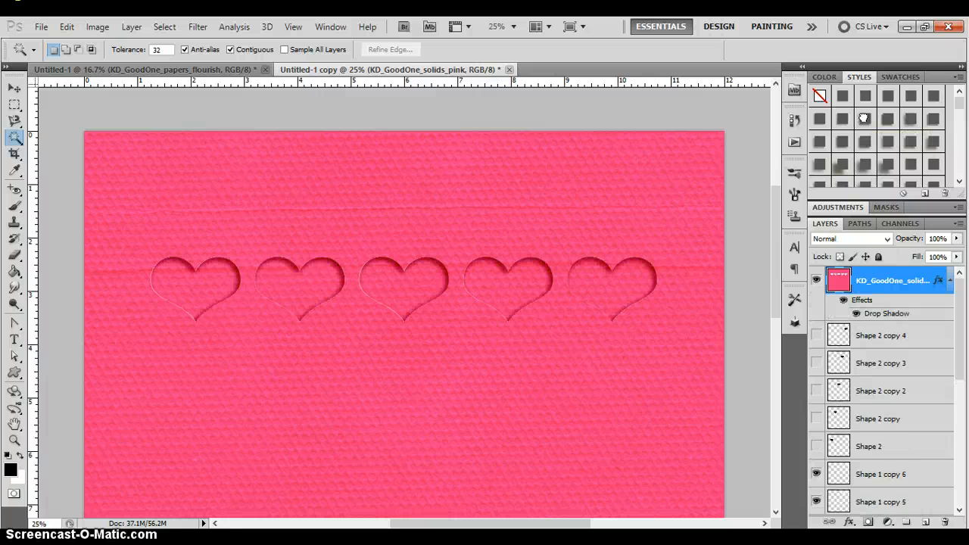
click(934, 95)
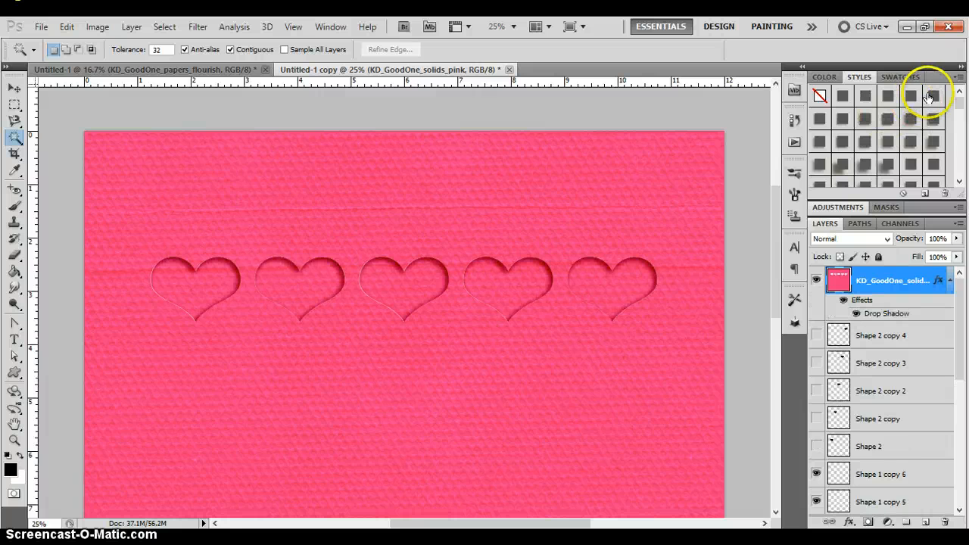
click(864, 119)
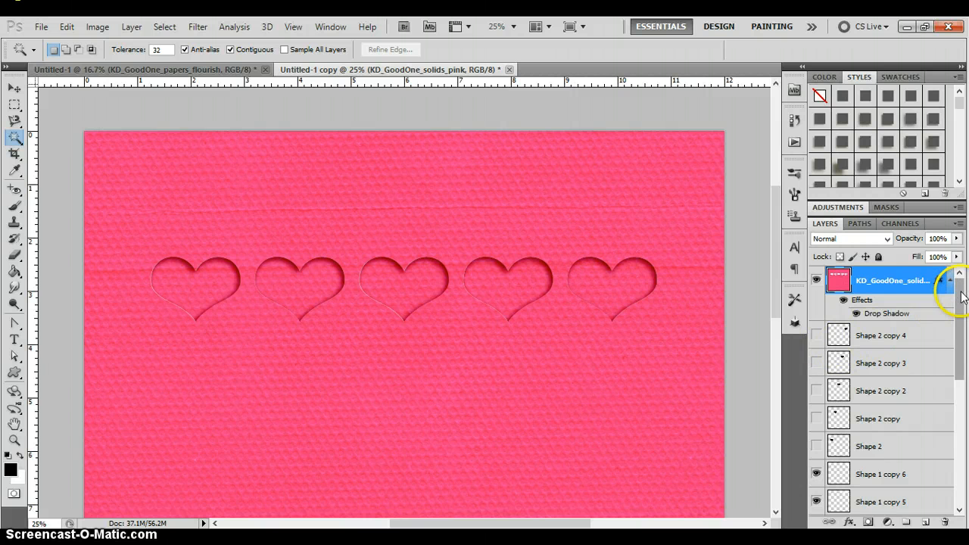
- Place the purple KD_GoodOne_papers_news paper directly above Layer 1, the first heart's layer
drag(961, 296, 963, 422)
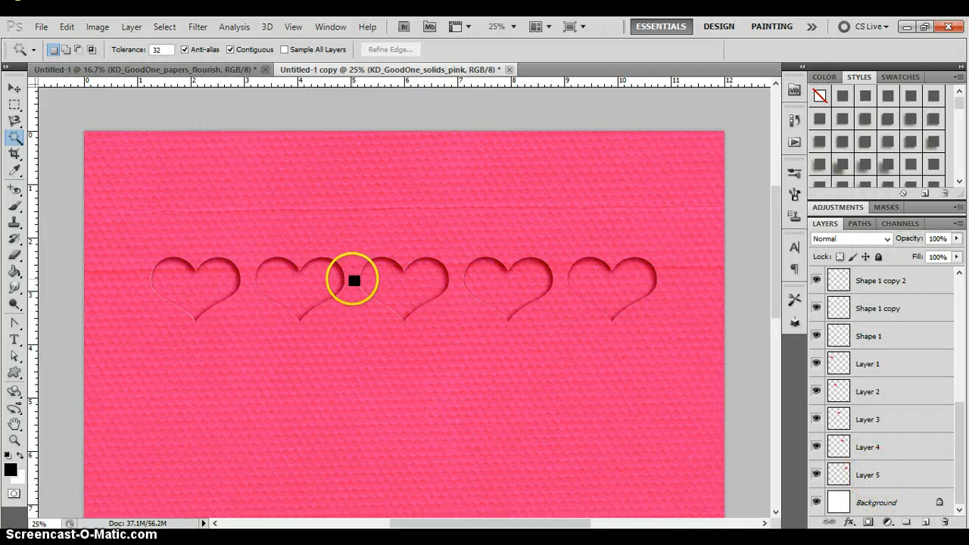
key(v)
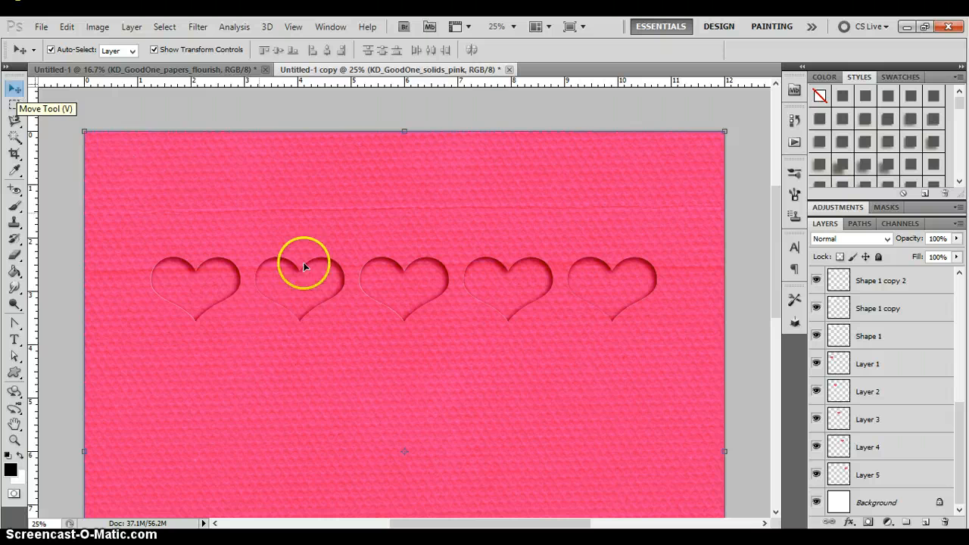
click(208, 290)
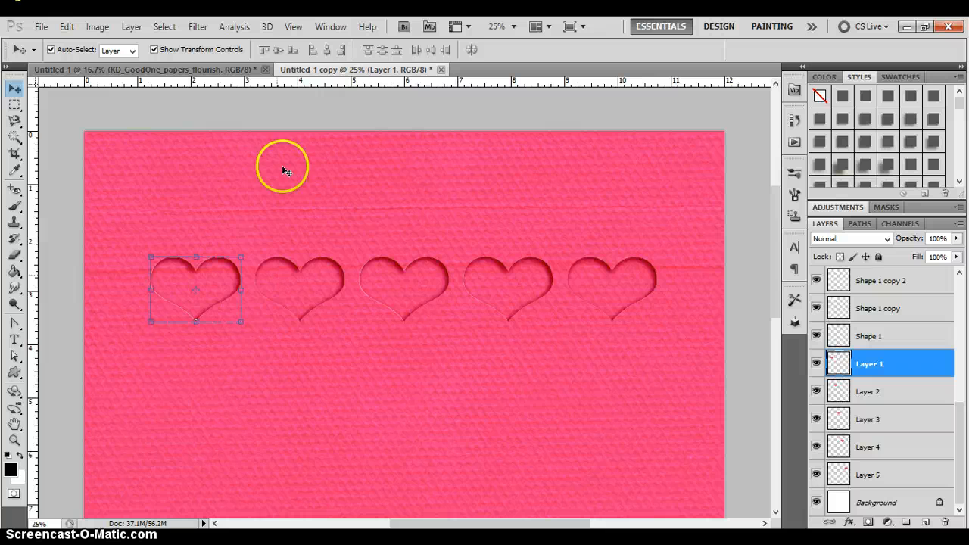
click(41, 27)
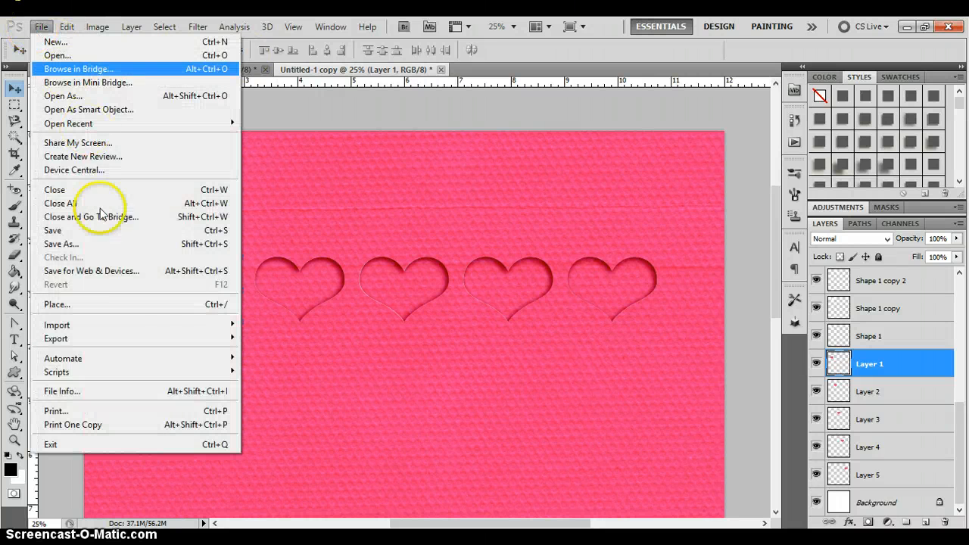
click(71, 305)
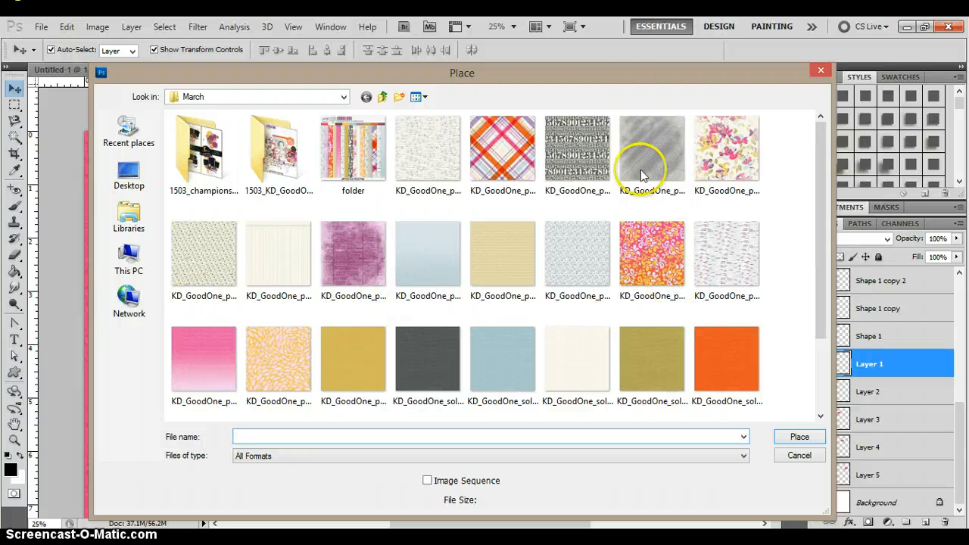
double_click(348, 241)
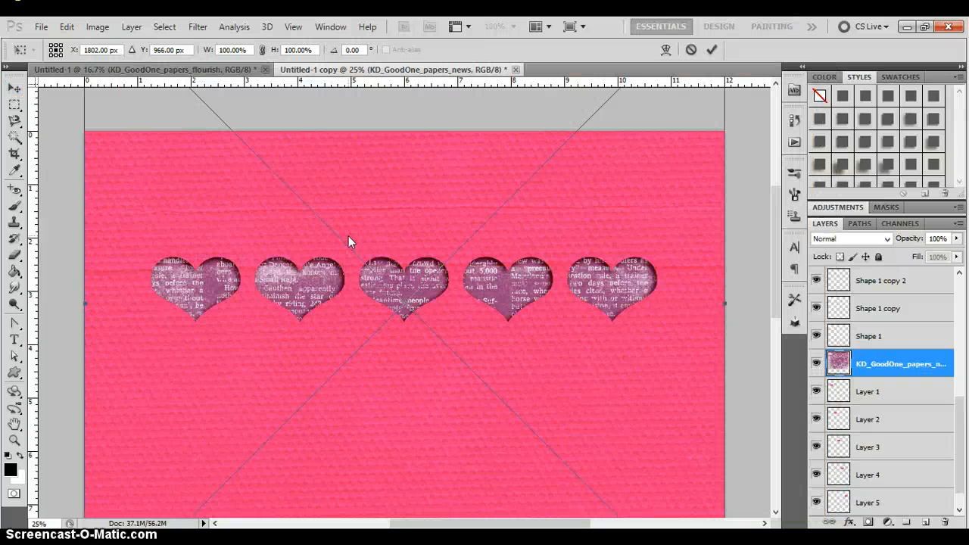
key(Return)
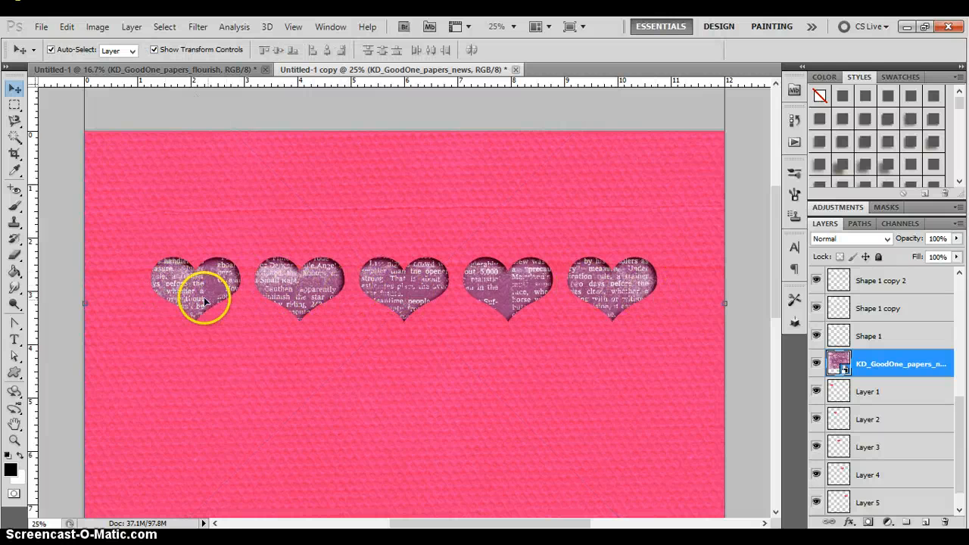
- Clip the KD_GoodOne_papers_news paper to Layer 1 so that it fills only the first heart
drag(181, 288, 185, 288)
alt+click(887, 375)
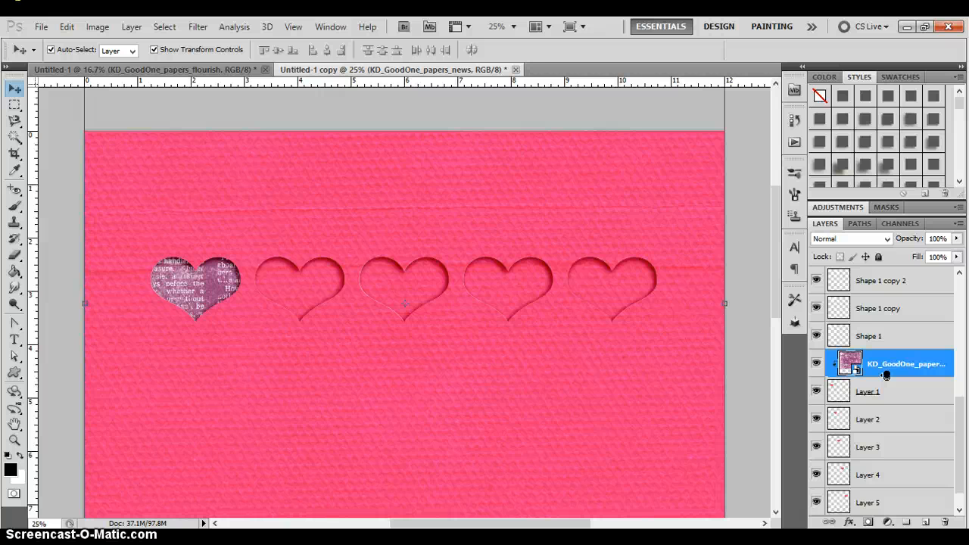
alt+click(887, 375)
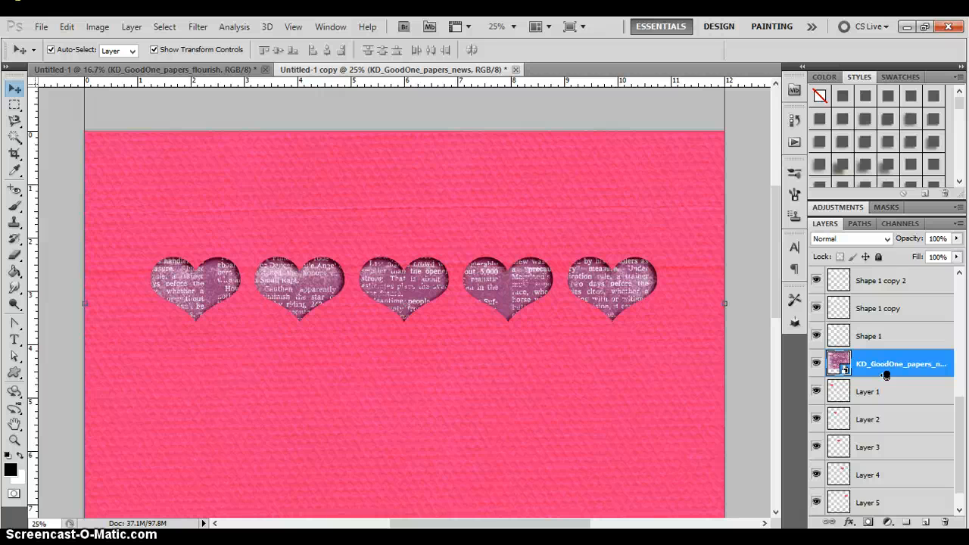
alt+click(887, 375)
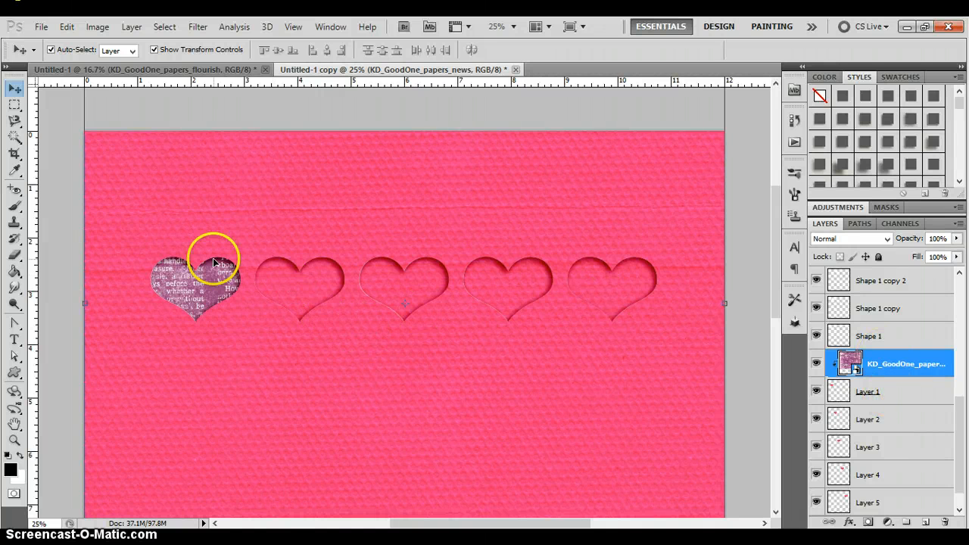
- Place the floral KD_GoodOne_papers_flourish paper above Layer 2 and clip it to the second heart
click(320, 281)
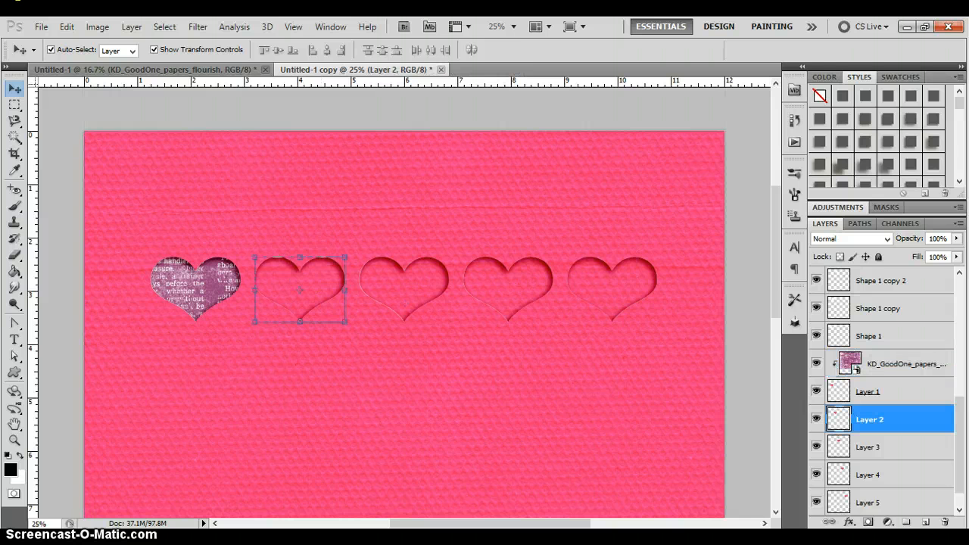
click(42, 25)
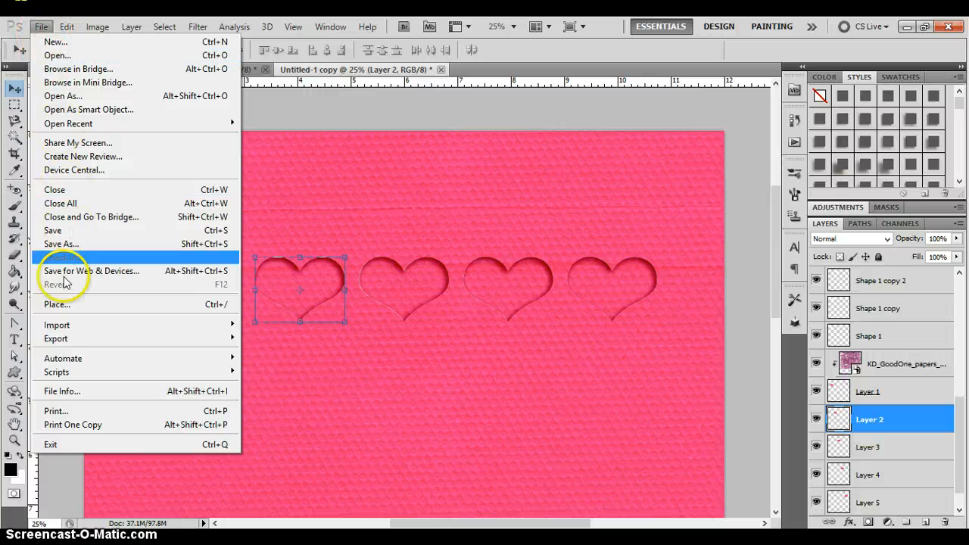
click(59, 306)
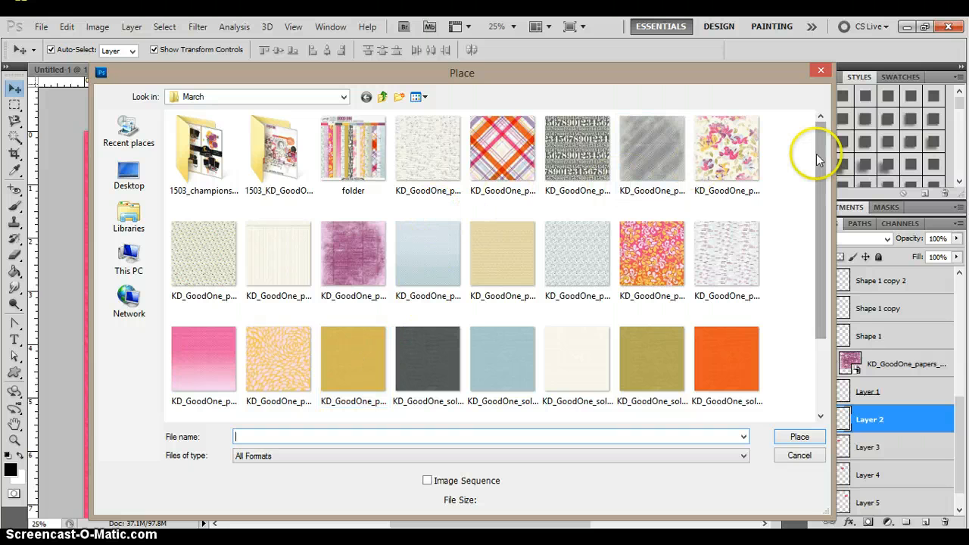
drag(821, 159, 818, 260)
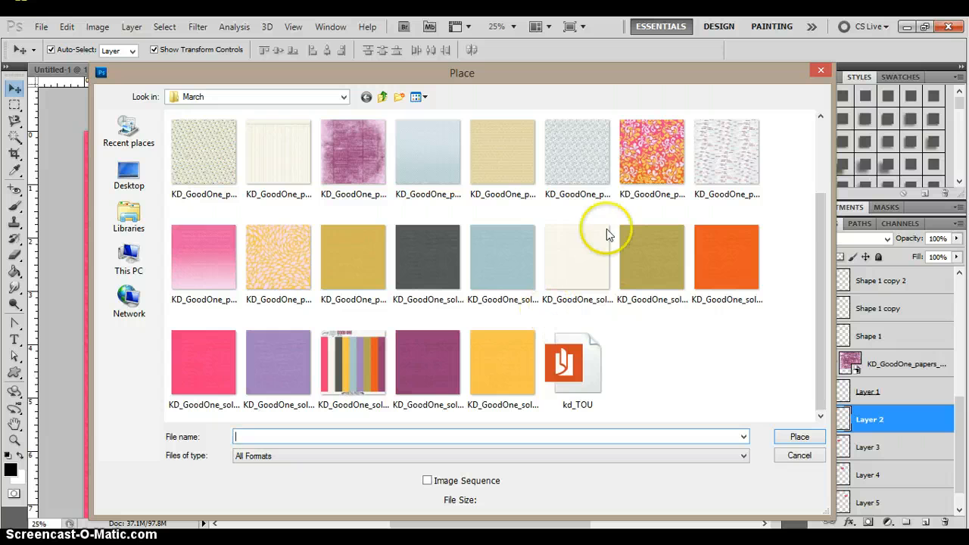
drag(818, 280, 824, 174)
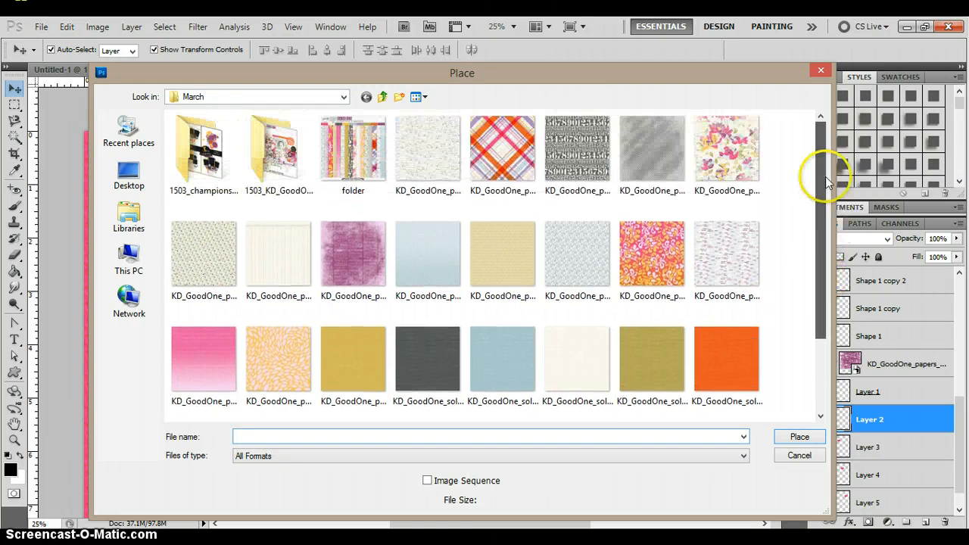
click(726, 158)
double_click(725, 157)
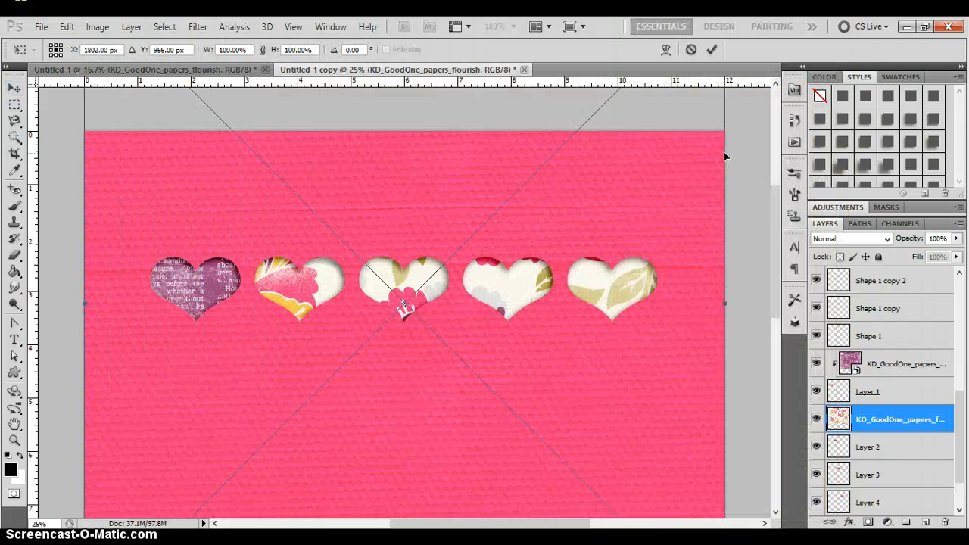
key(Return)
key(ctrl+alt+g)
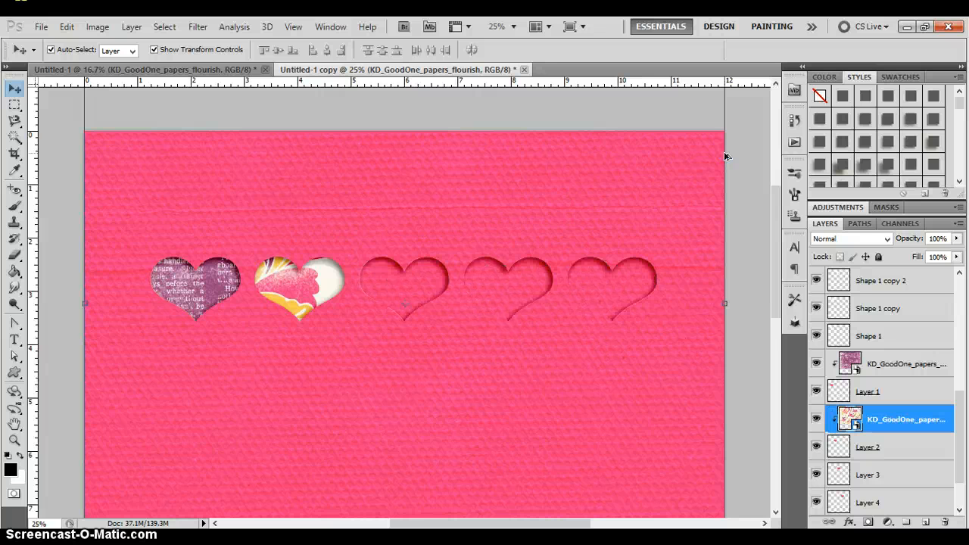
- Select the third heart's layer, Layer 3, on the canvas
click(340, 174)
click(416, 282)
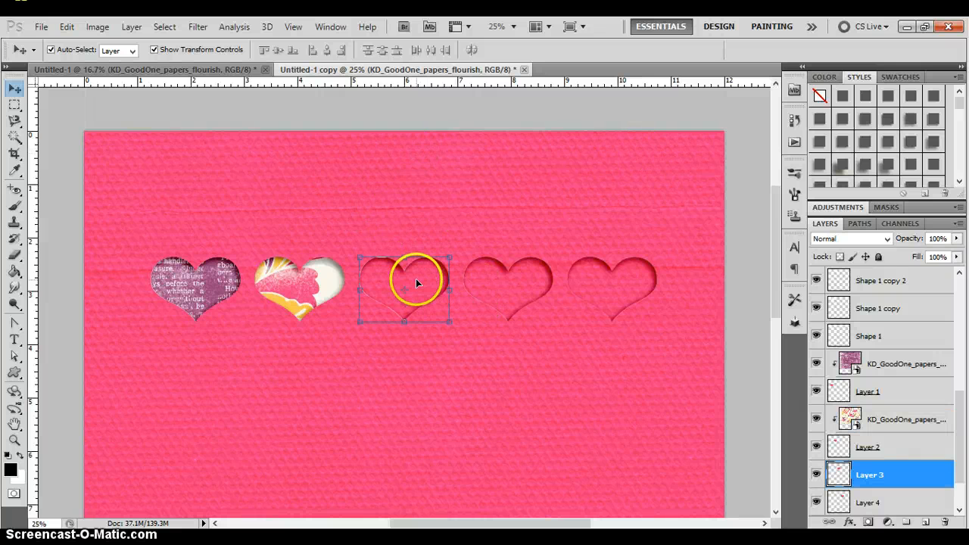
click(40, 26)
click(111, 301)
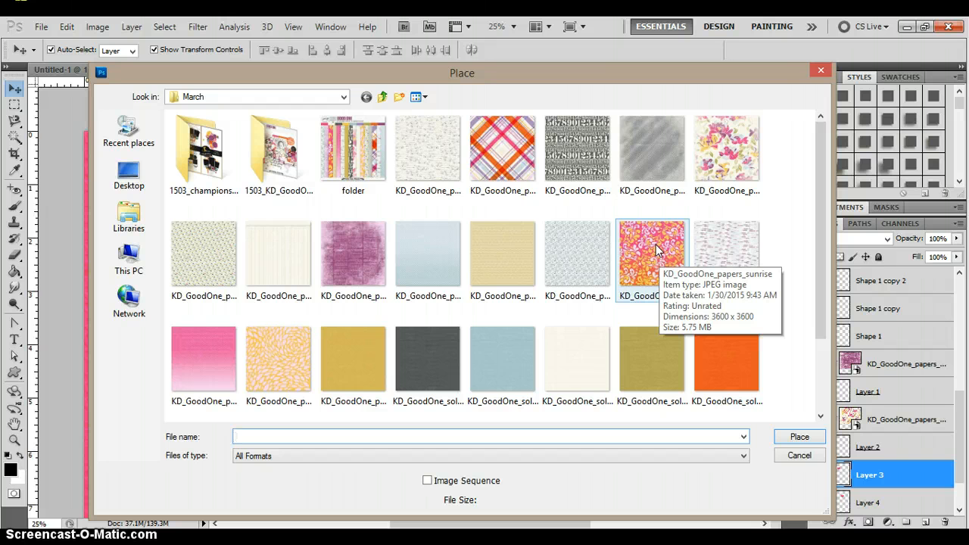
double_click(656, 244)
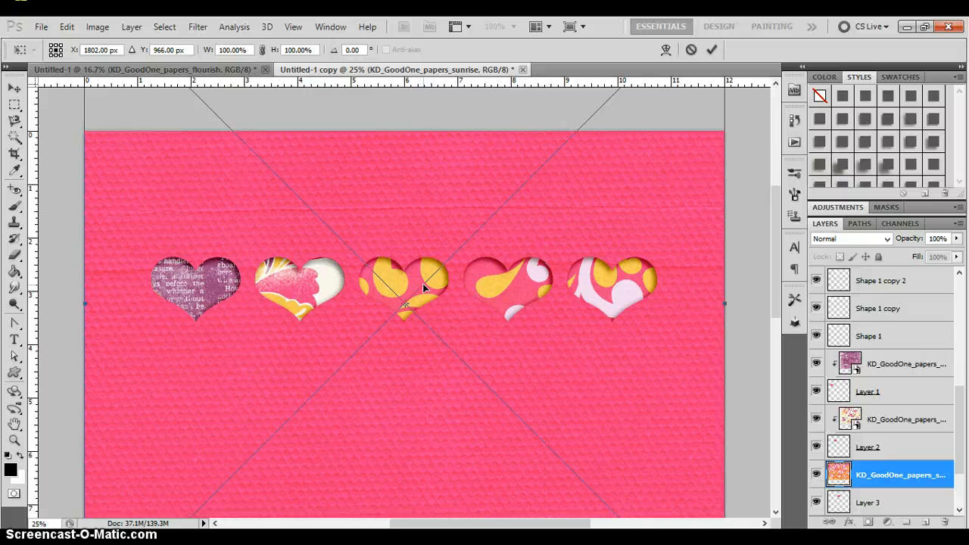
key(Escape)
- Place the KD_GoodOne_papers_gpsness paper above Layer 3 and clip it to the third heart
key(alt+f)
key(l)
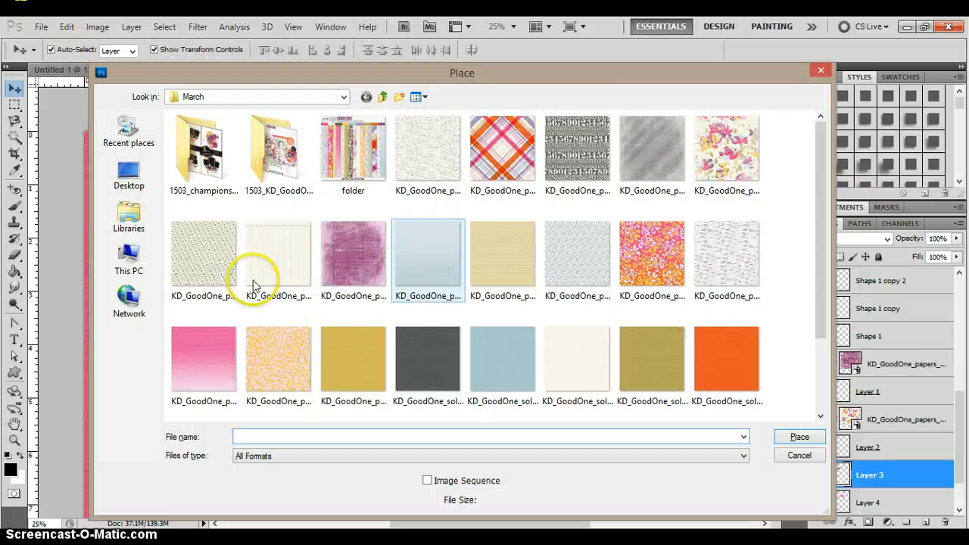
double_click(199, 255)
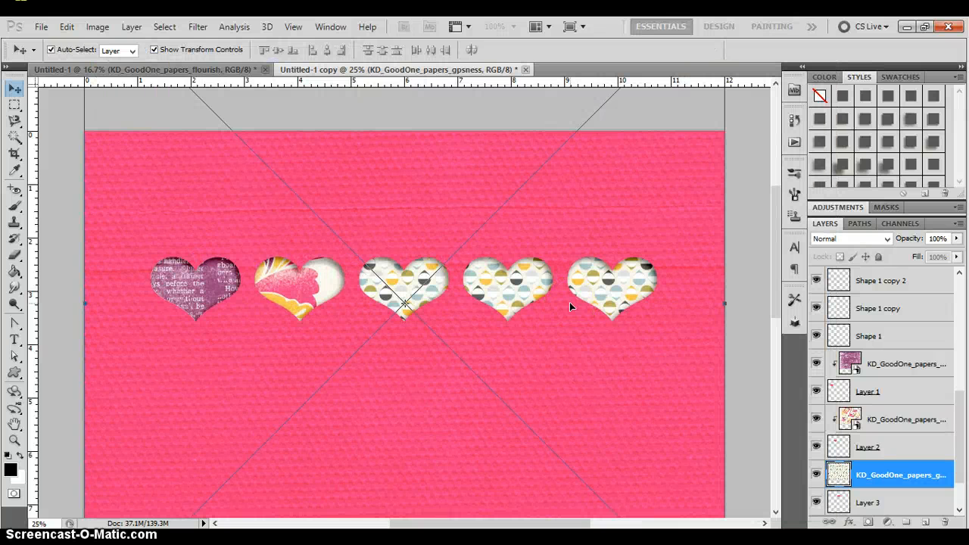
key(Return)
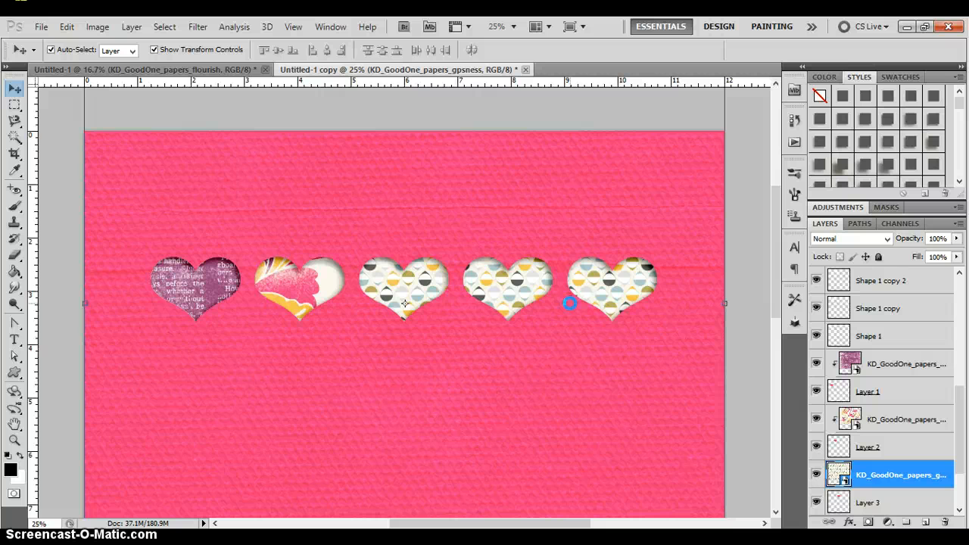
key(ctrl+alt+g)
- Place the plaid KD_GoodOne_papers_berrypicnic paper above Layer 4 and clip it to the fourth heart
click(515, 286)
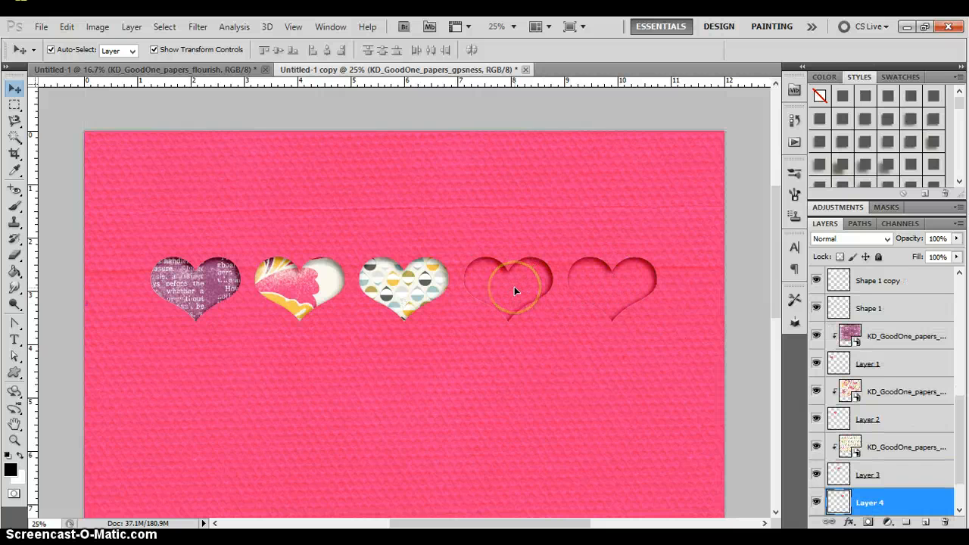
click(42, 26)
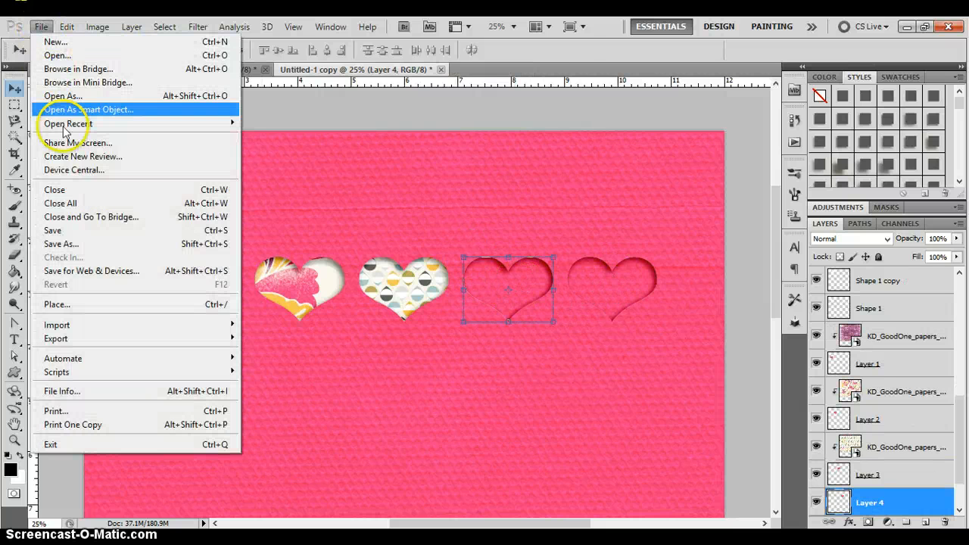
click(72, 306)
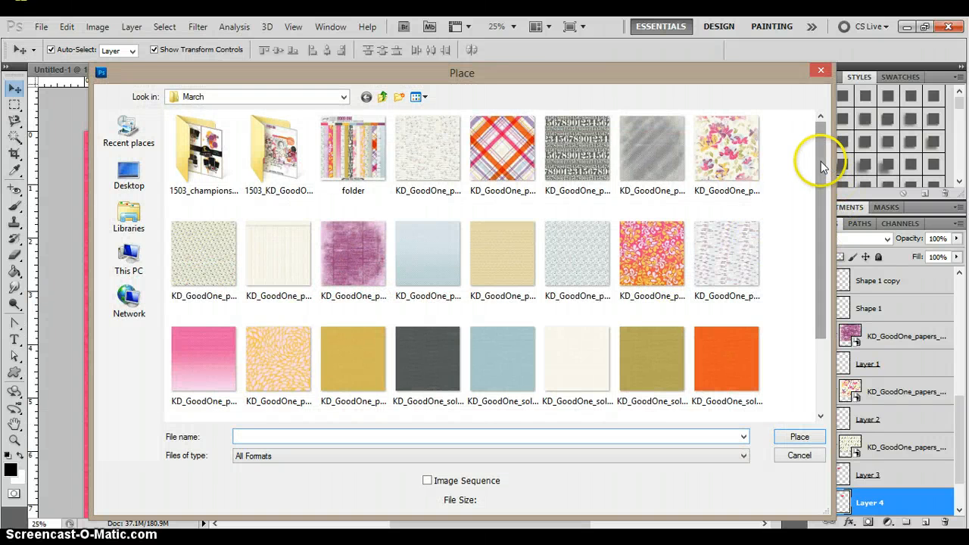
scroll(821, 174, down, 2)
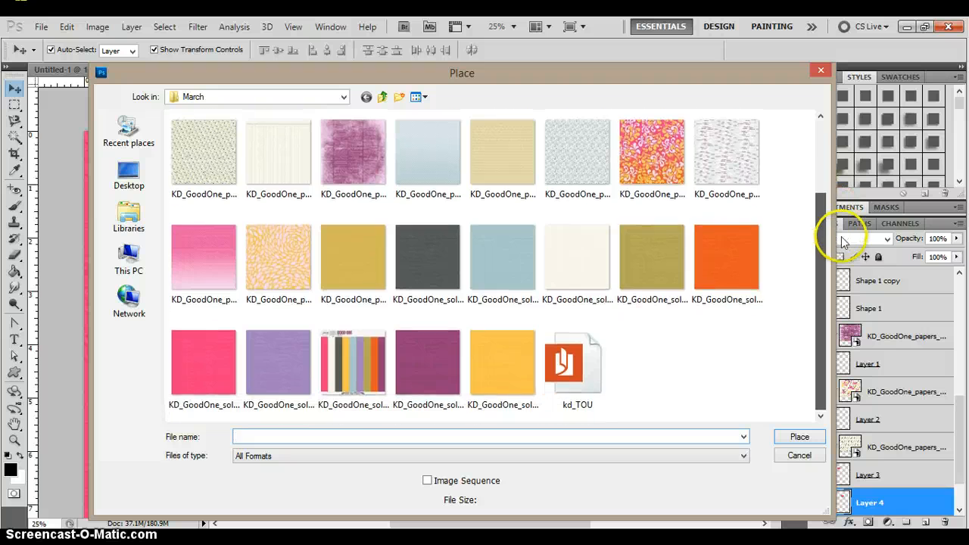
scroll(848, 212, up, 2)
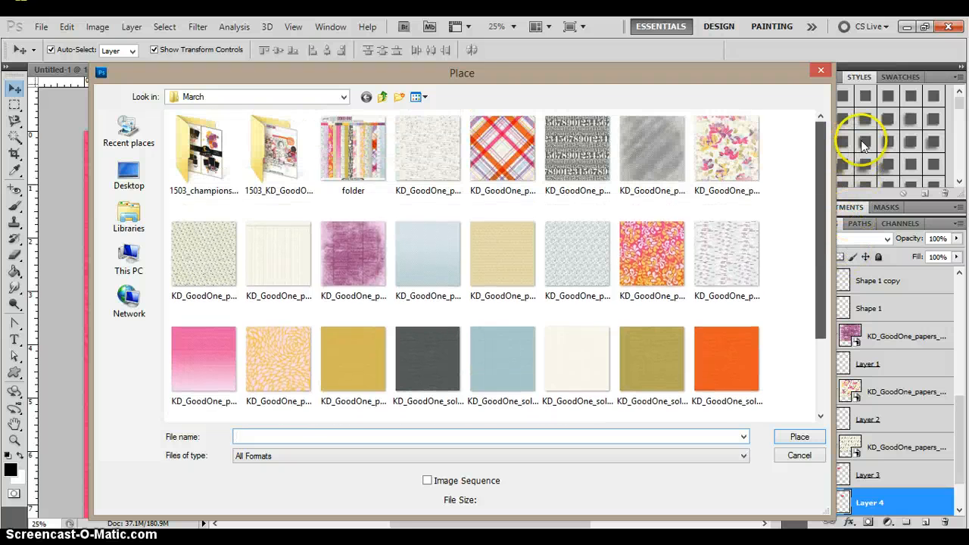
double_click(494, 141)
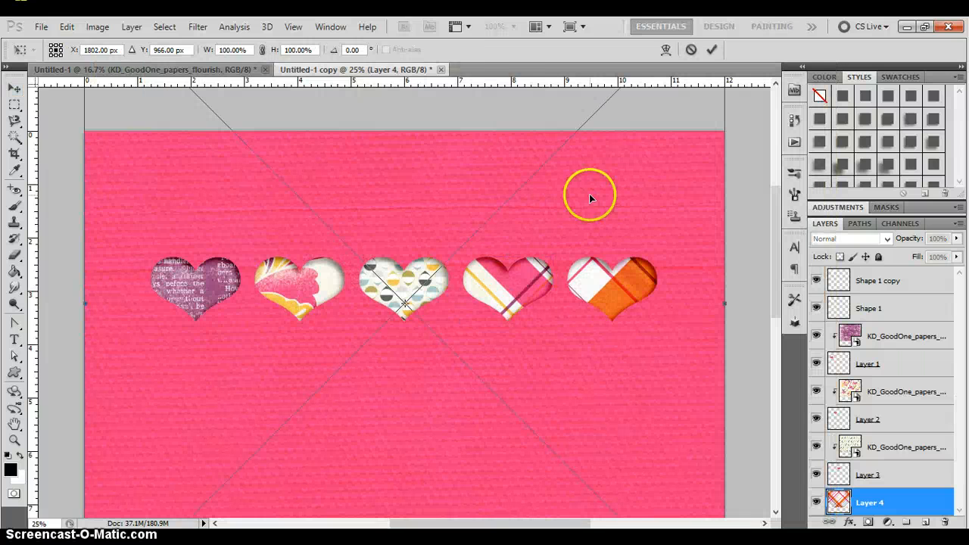
double_click(589, 194)
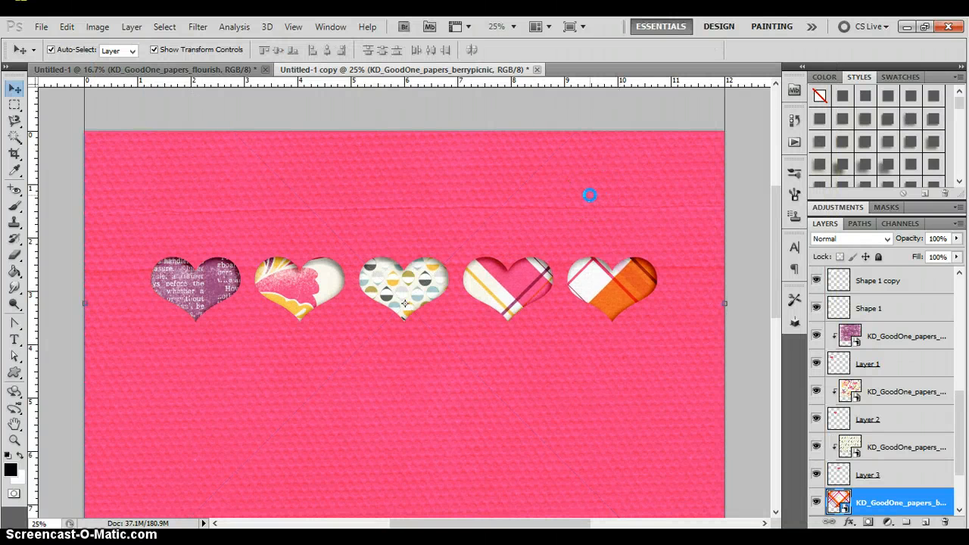
key(ctrl+alt+g)
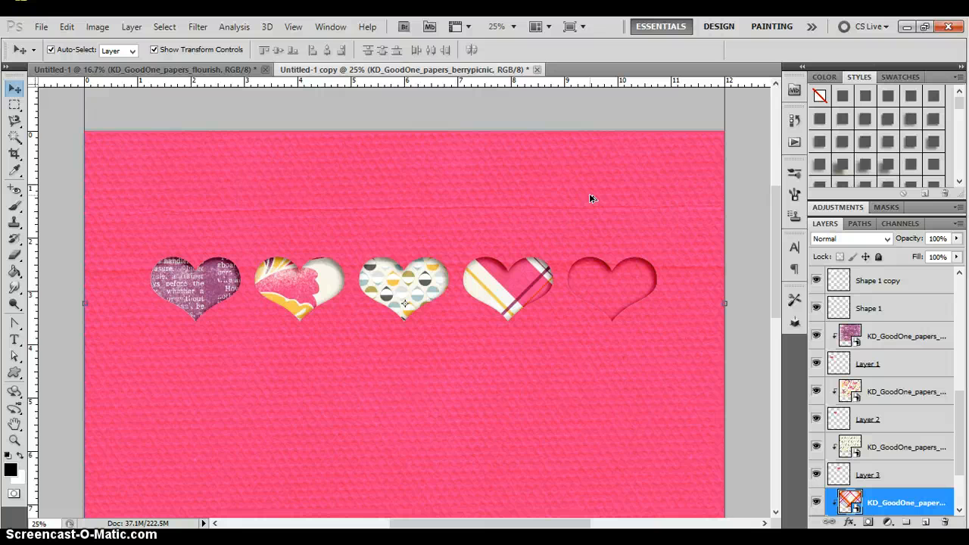
- Shift the plaid berrypicnic paper within the fourth heart and scale it proportionally to about 70%
drag(529, 236, 514, 300)
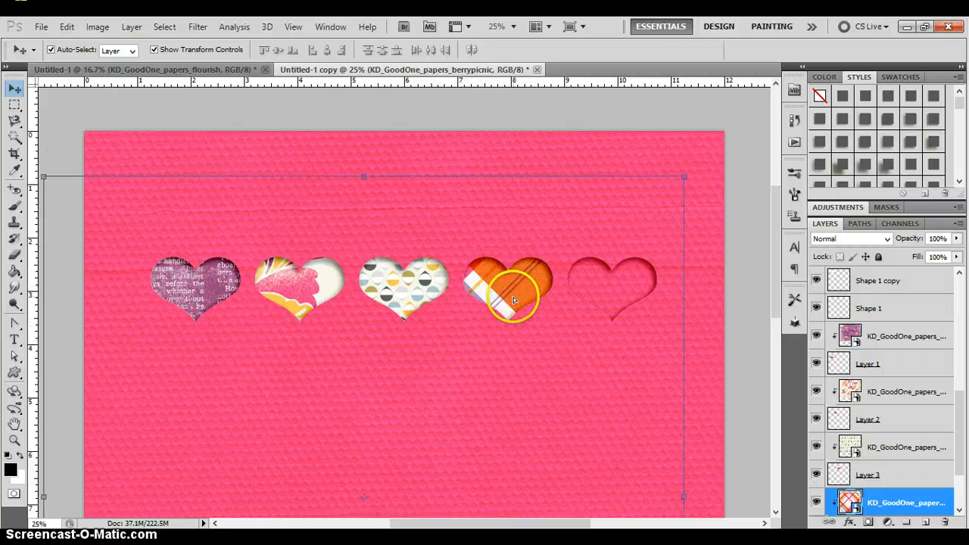
click(684, 176)
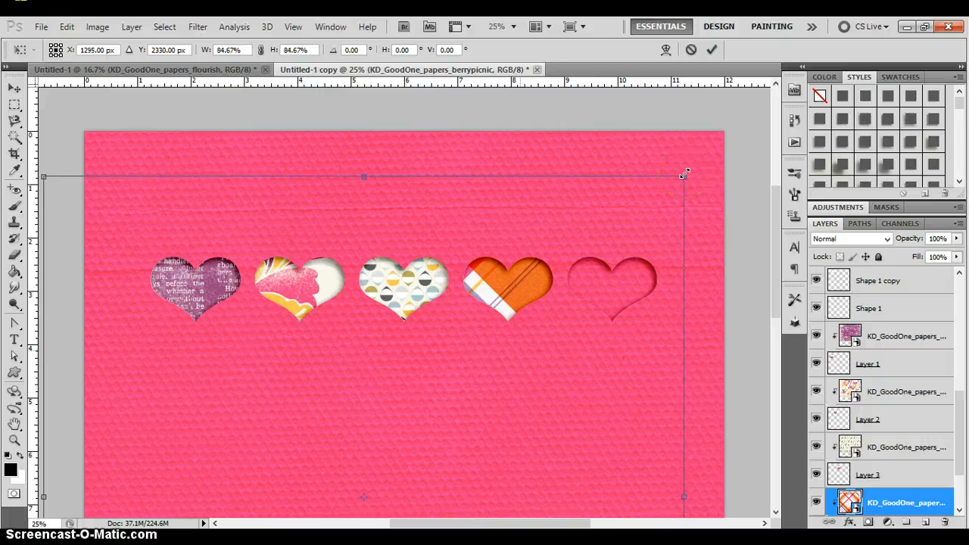
drag(684, 175, 425, 417)
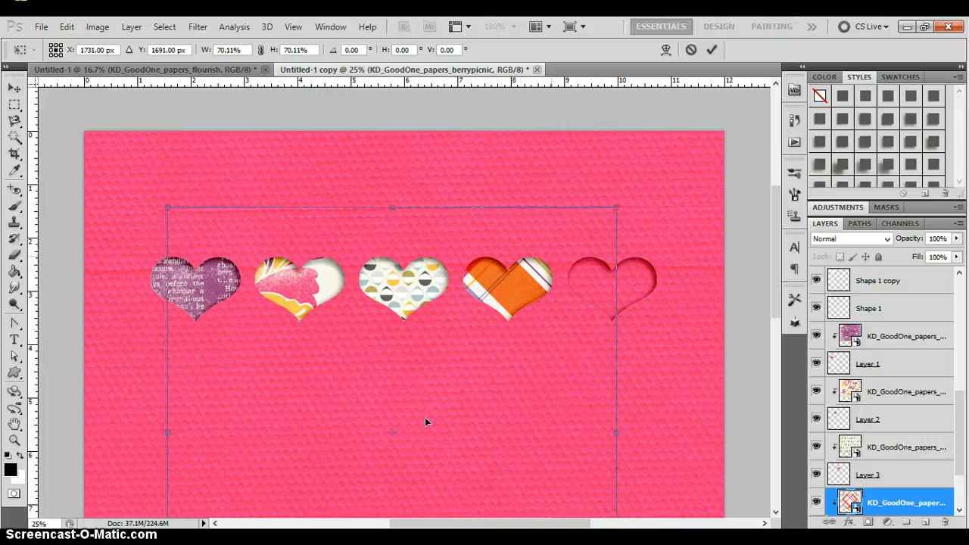
- Reposition the scaled plaid paper so orange plaid and purple-white stripes fill the fourth heart, and commit the transform
key(shift+Right)
key(shift+Right)
key(shift+Right)
key(shift+Up)
key(shift+Up)
key(shift+Down)
key(shift+Down)
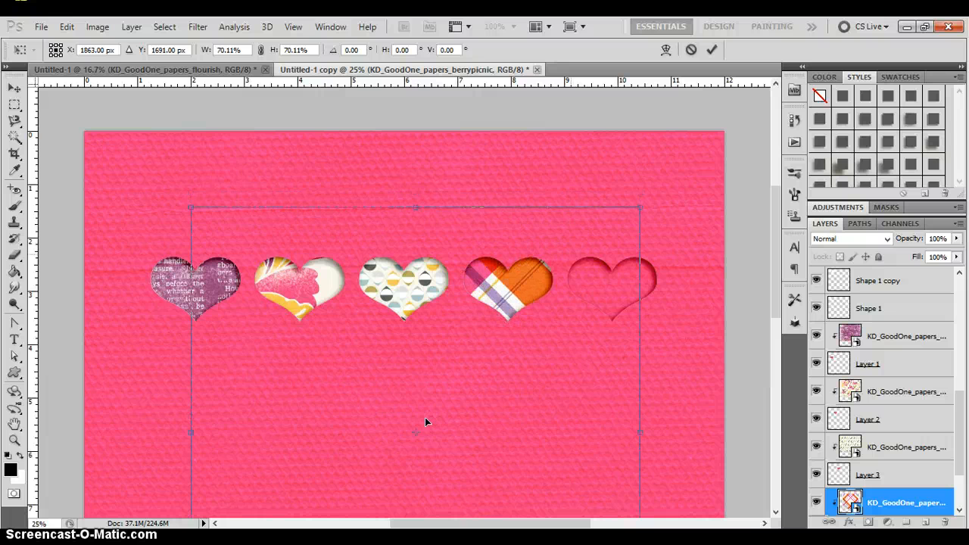
drag(425, 417, 567, 251)
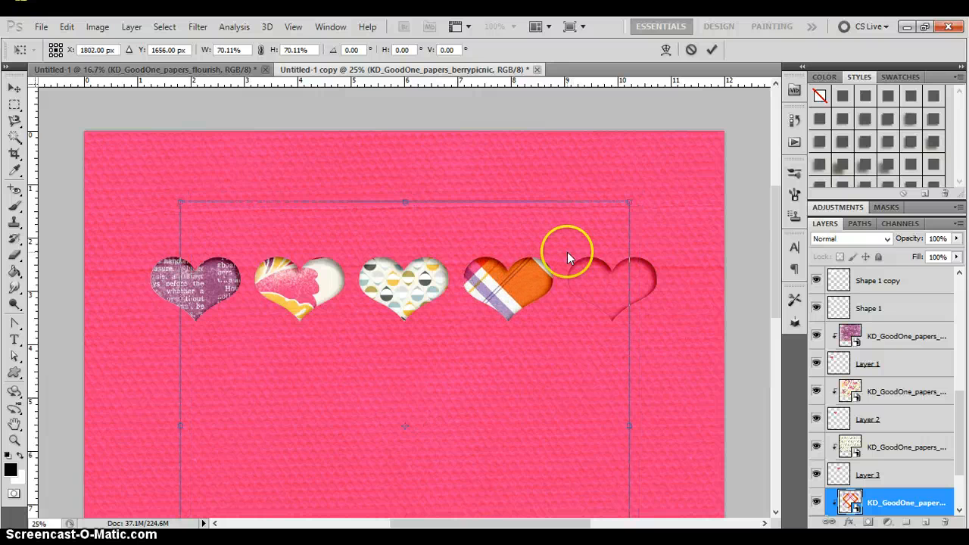
key(Return)
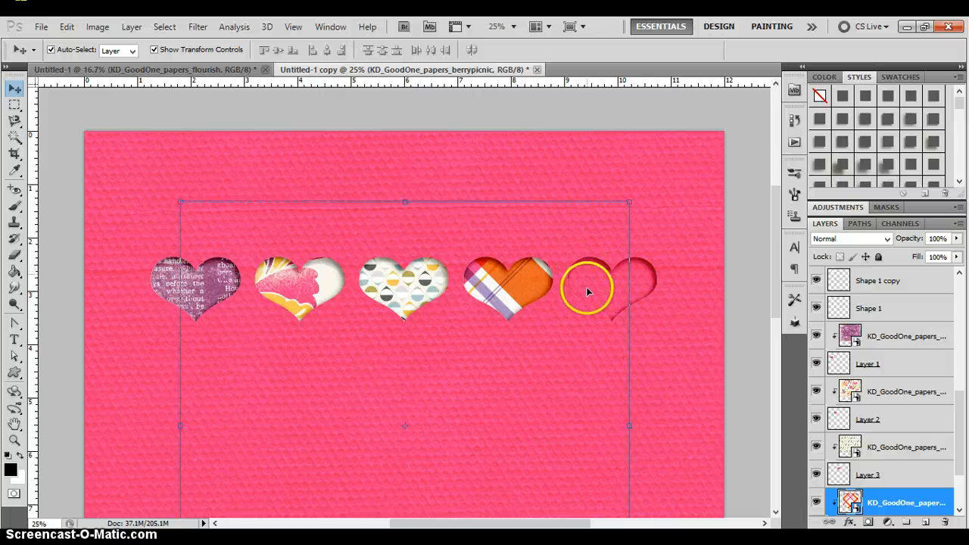
- Place the cream KD_GoodOne_papers_ledger paper above Layer 5 and clip it to the fifth heart
click(593, 283)
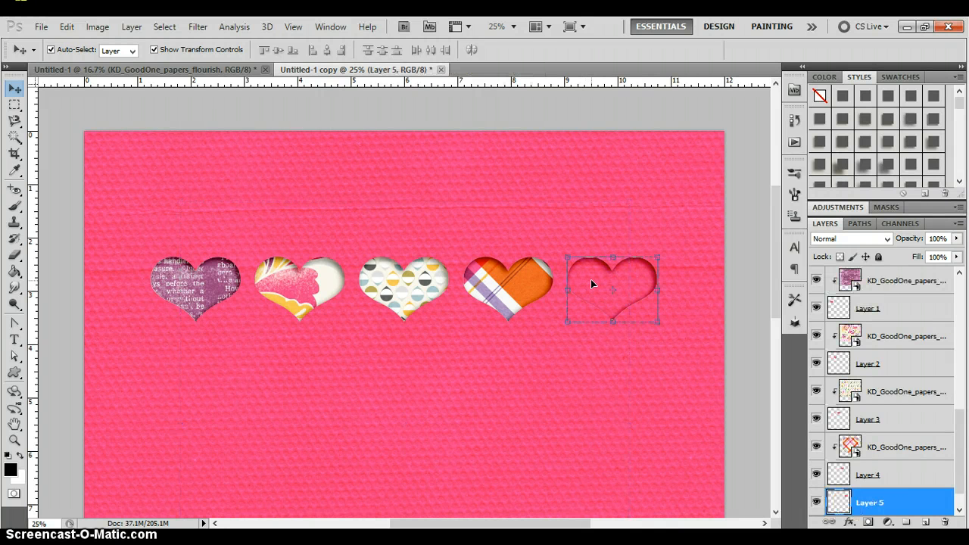
click(41, 27)
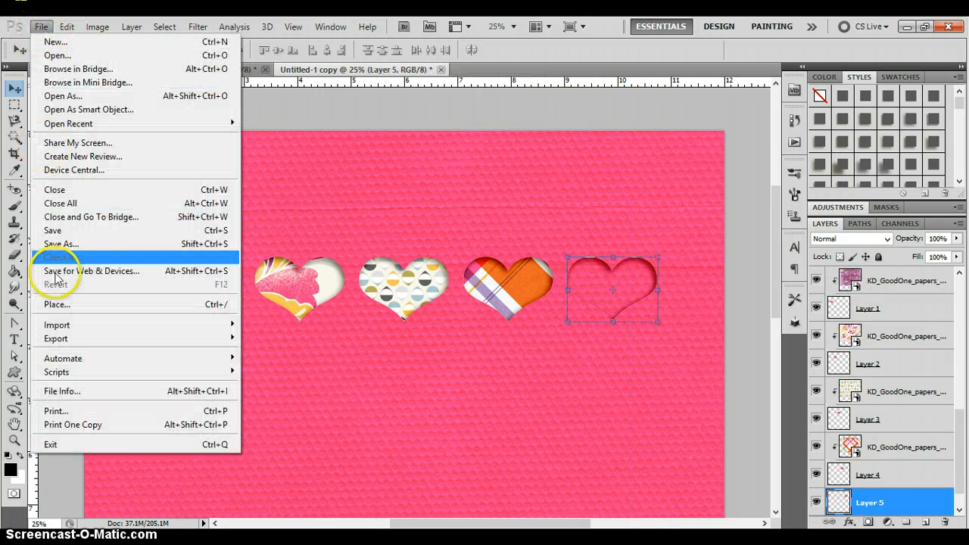
click(60, 303)
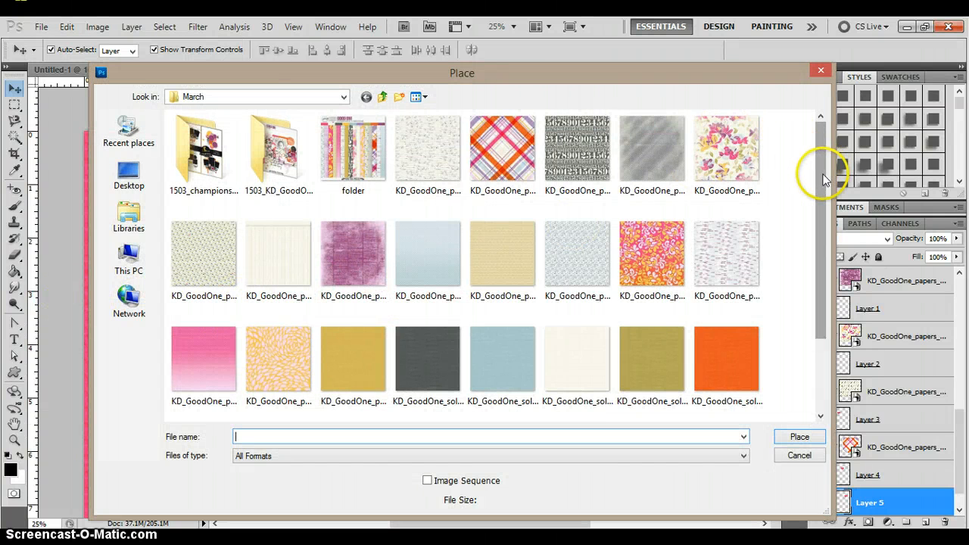
drag(823, 174, 822, 228)
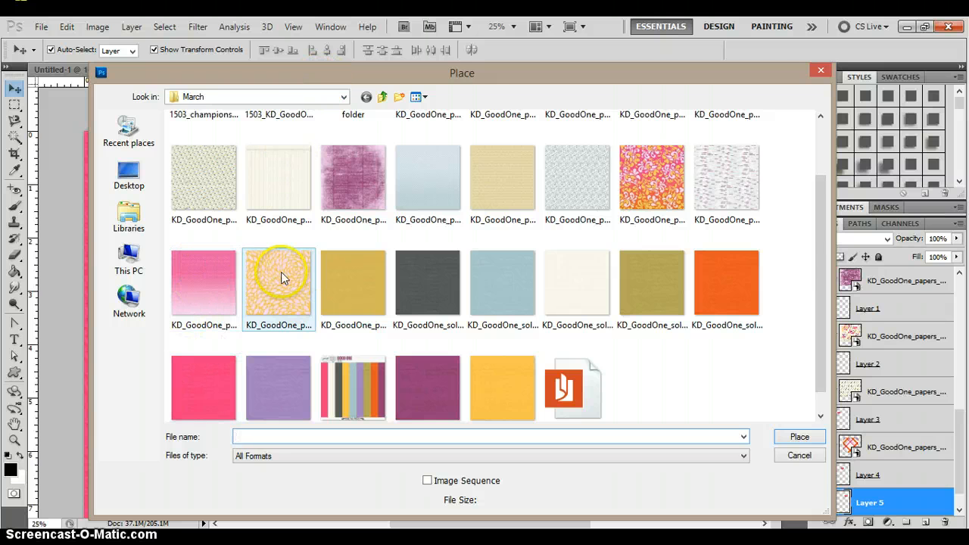
double_click(262, 185)
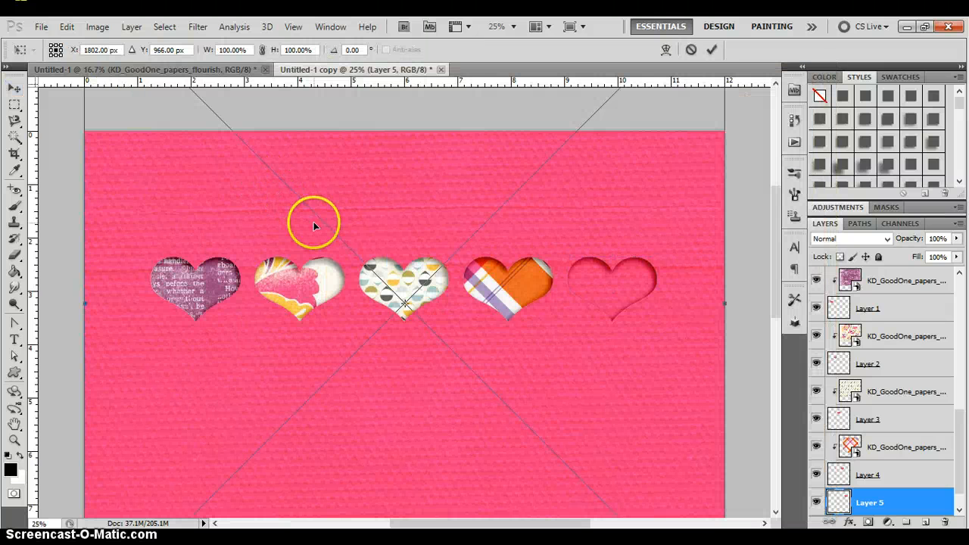
key(Return)
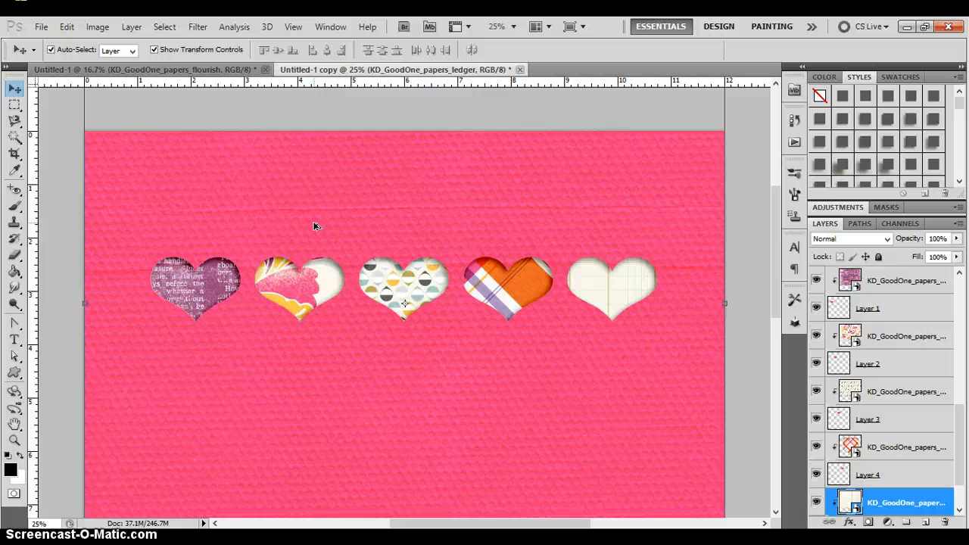
- Check the finished heart row against the whole page by hiding and reshowing the pink paper layer
key(ctrl+0)
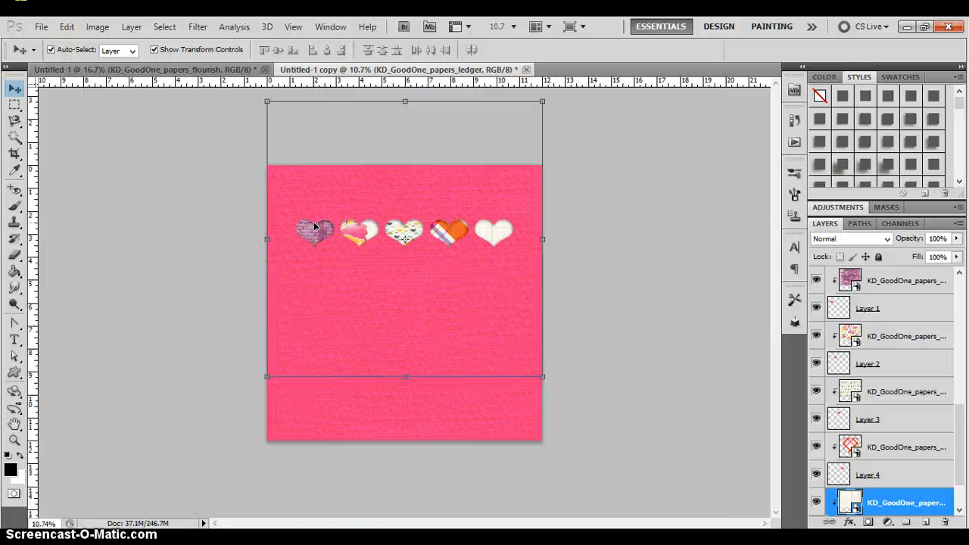
click(595, 193)
key(ctrl+plus)
key(ctrl+plus)
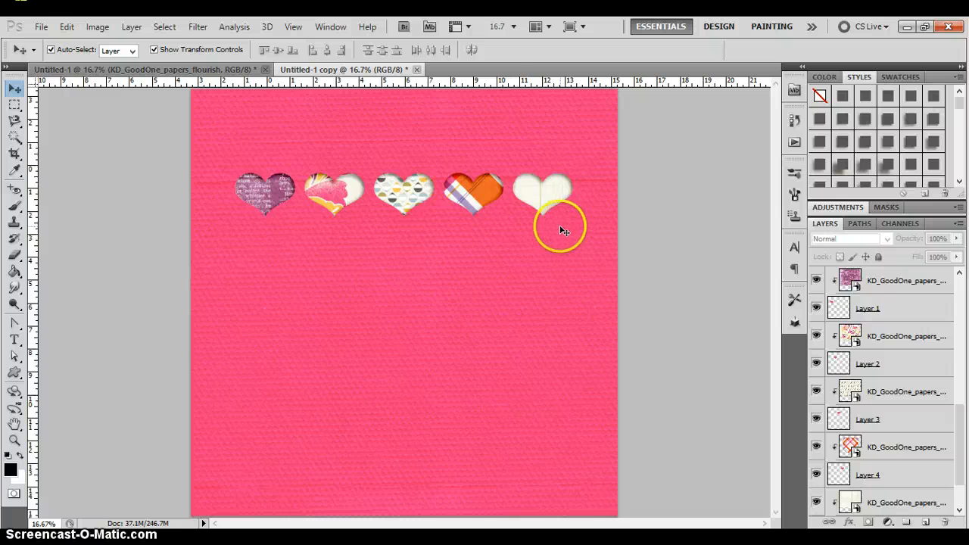
click(580, 259)
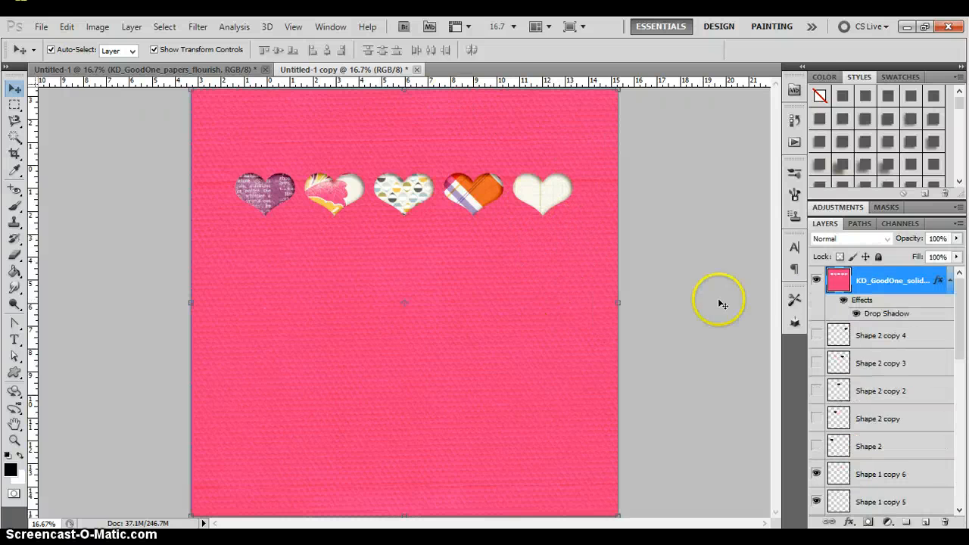
click(817, 281)
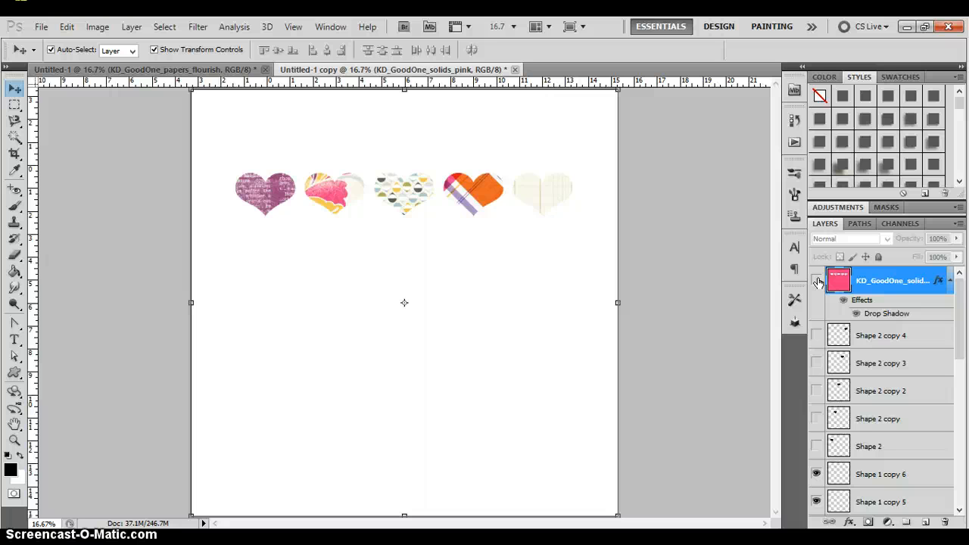
click(817, 281)
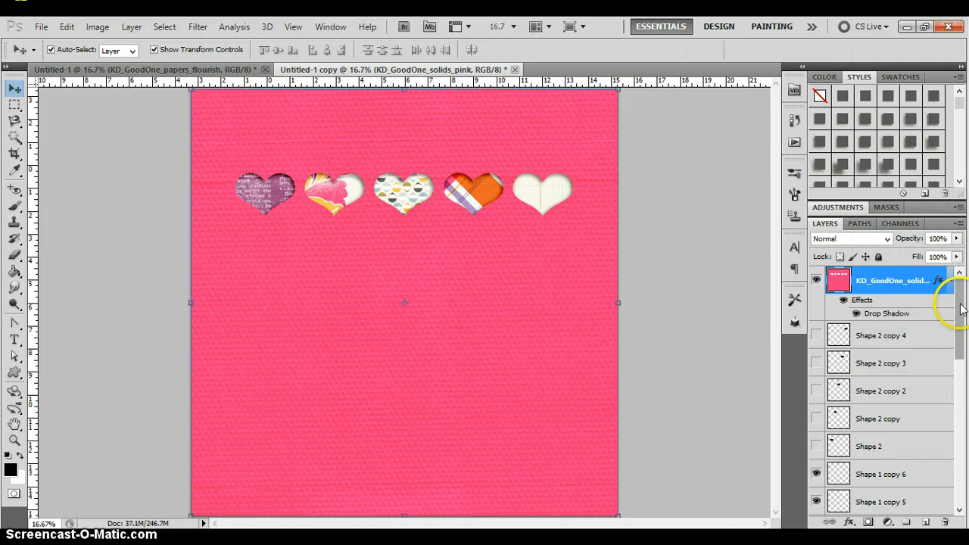
- Bring the layers Shape 1 through Shape 1 copy 6 to the front of the layer stack, above the pink paper, and deselect them
drag(962, 312, 959, 356)
click(894, 435)
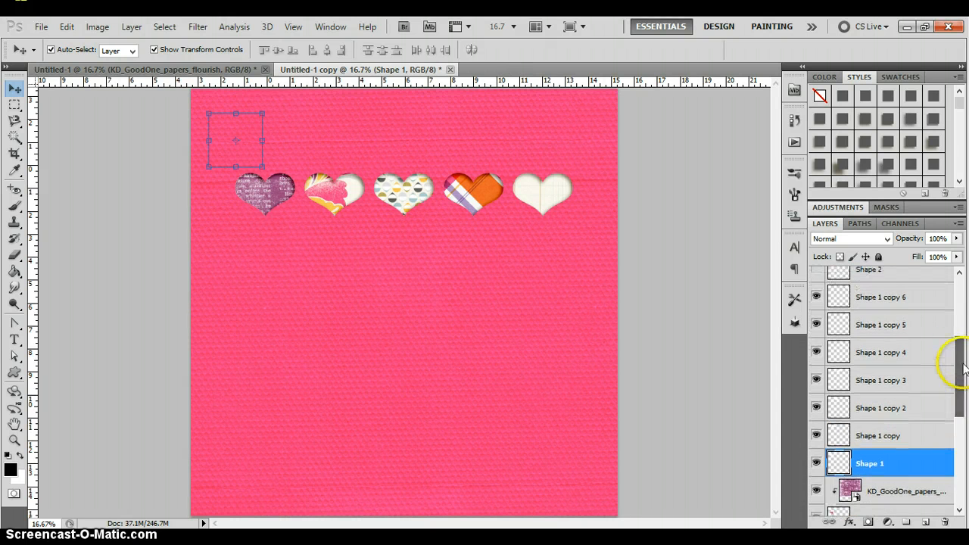
shift+click(886, 301)
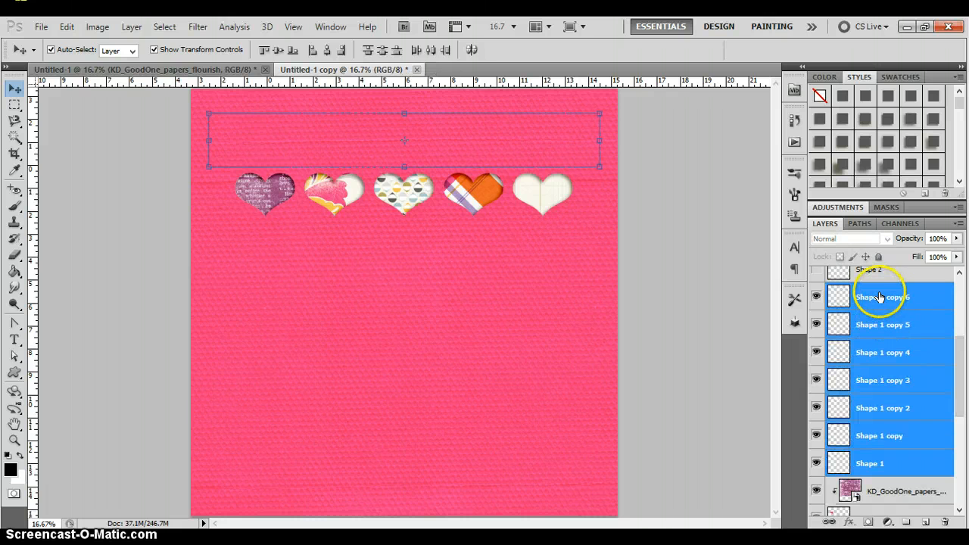
click(924, 296)
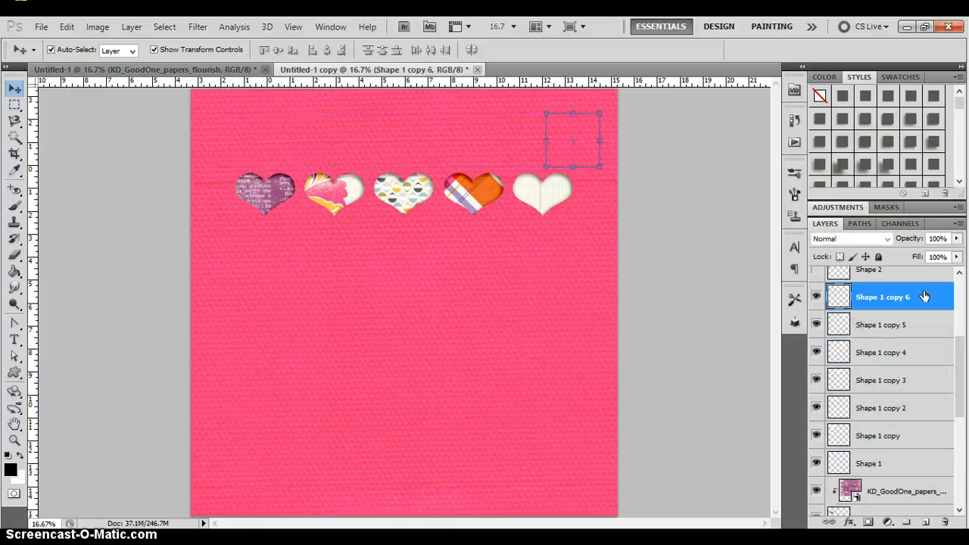
shift+click(894, 463)
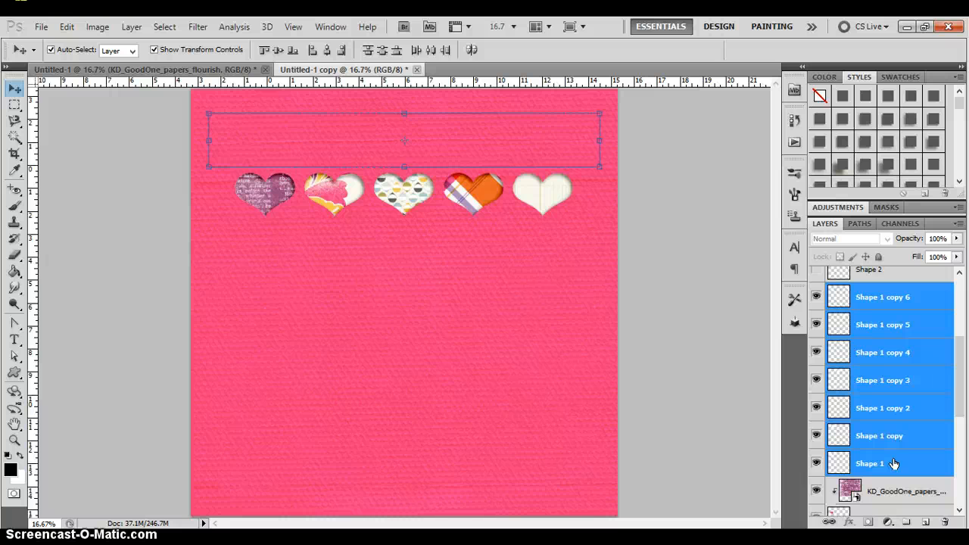
key(ctrl+shift+])
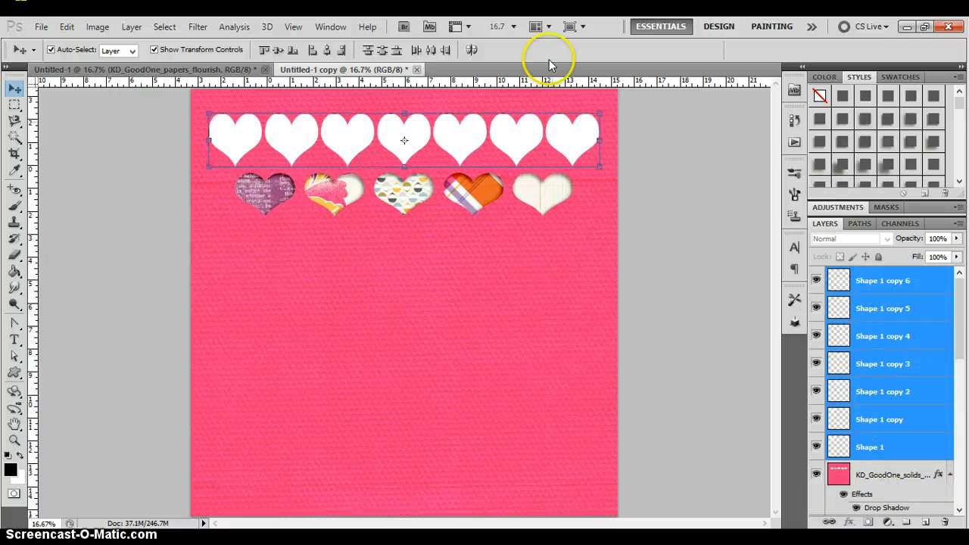
click(655, 124)
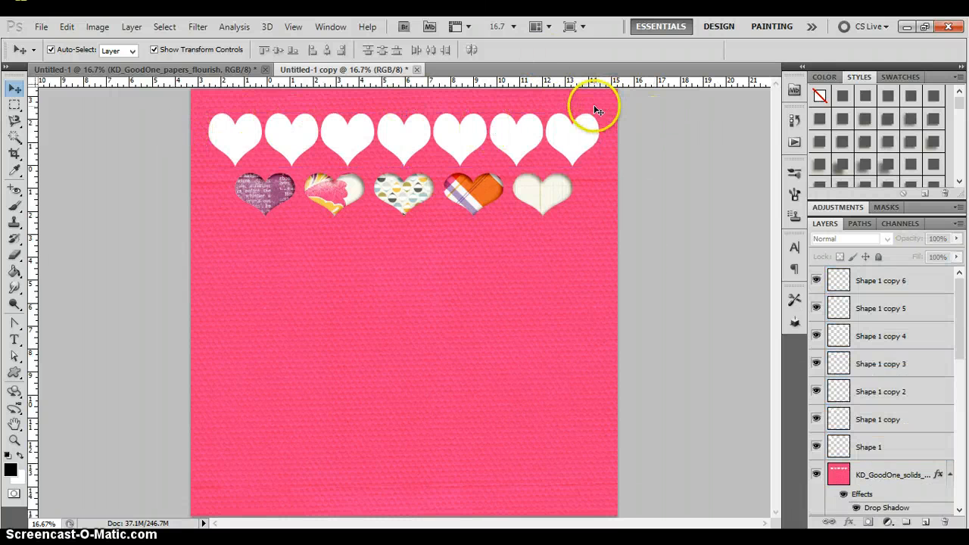
- Select the outline of the first white heart on the Shape 1 layer with the Magic Wand
click(220, 136)
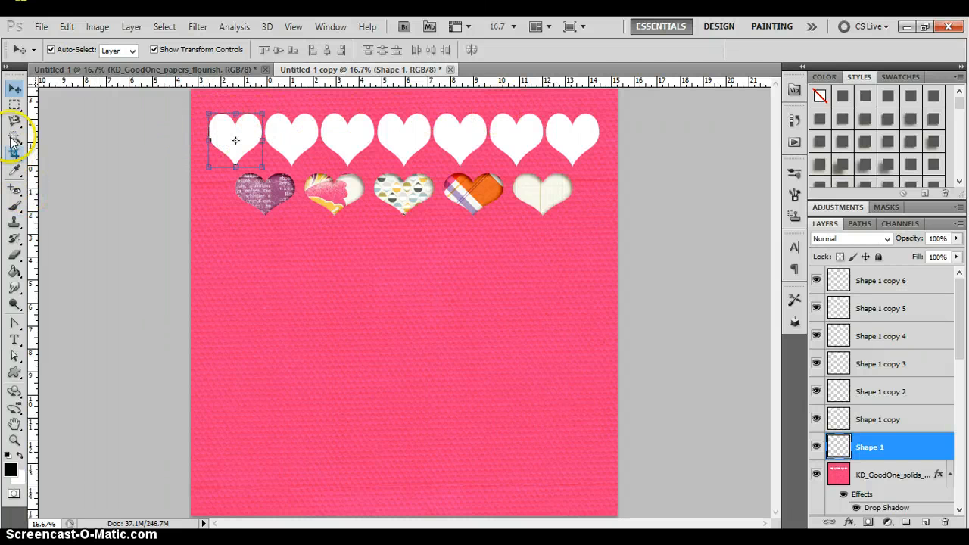
click(14, 139)
click(223, 133)
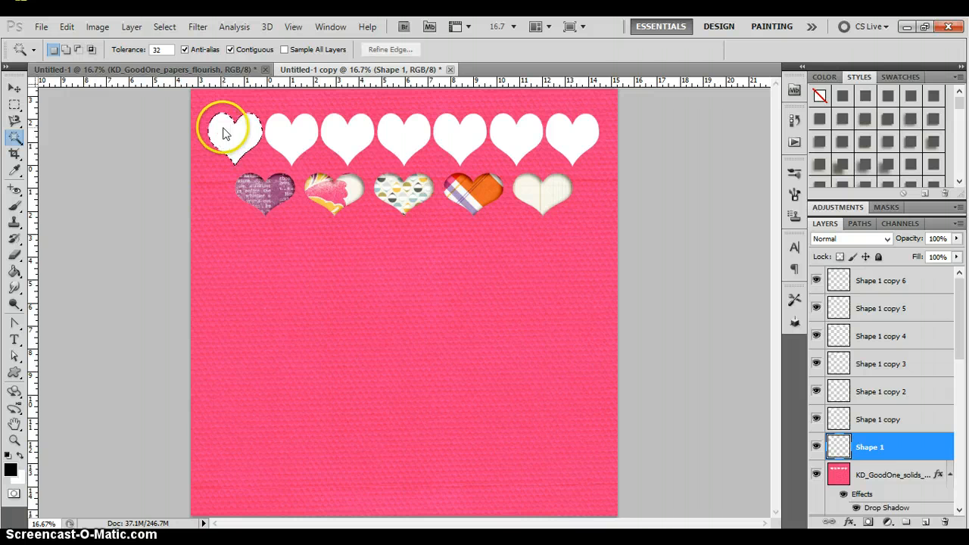
- Cut the heart selection out of the pink paper onto a new layer and bring the pink paper to the front
drag(961, 322, 960, 333)
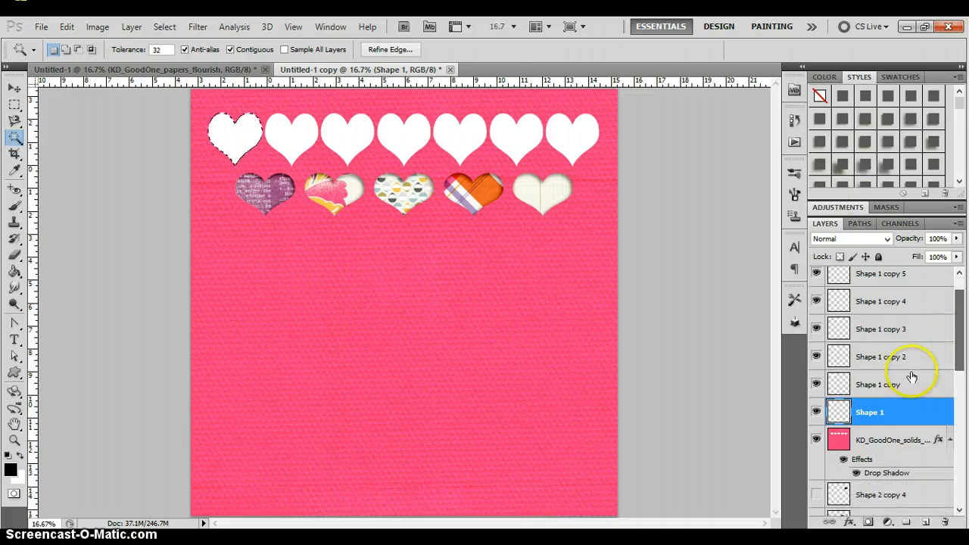
click(864, 448)
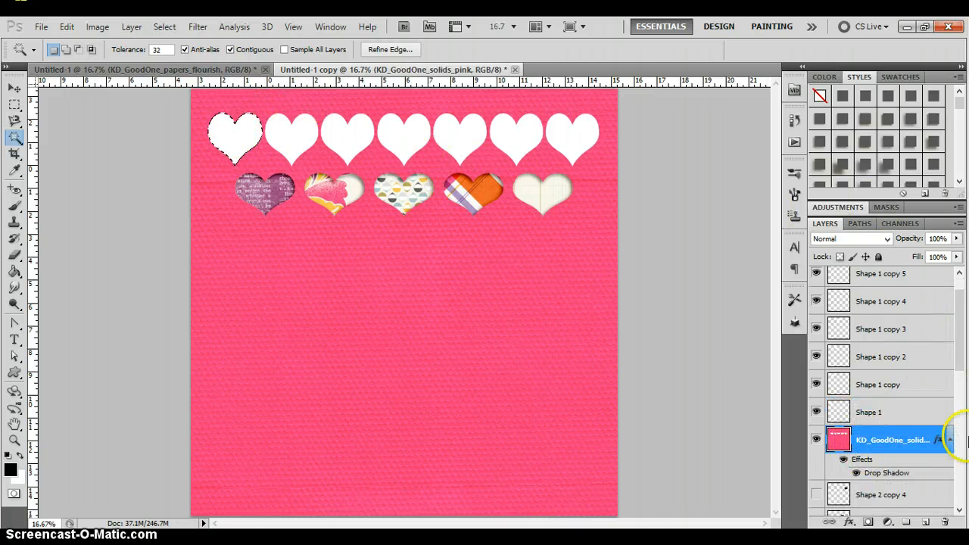
right_click(225, 137)
click(322, 351)
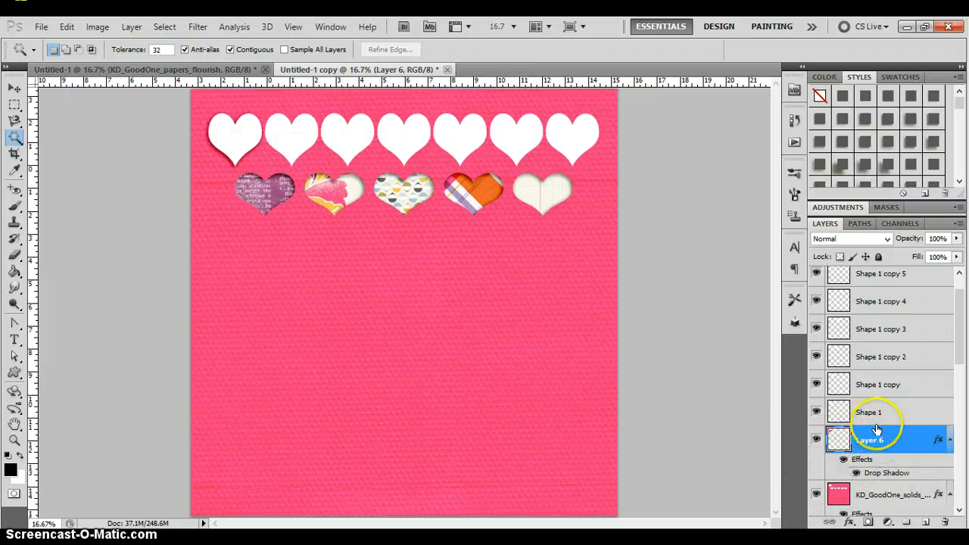
click(886, 495)
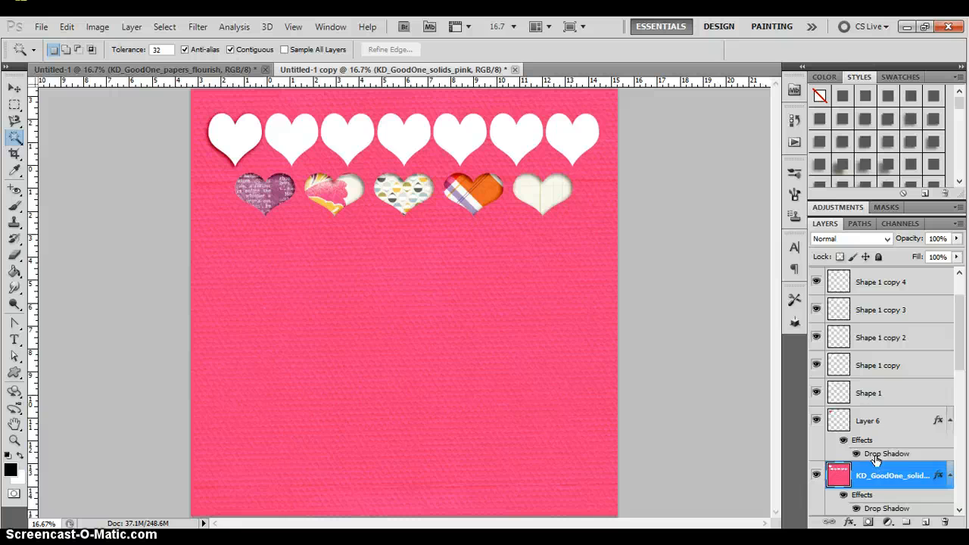
key(ctrl+shift+bracketright)
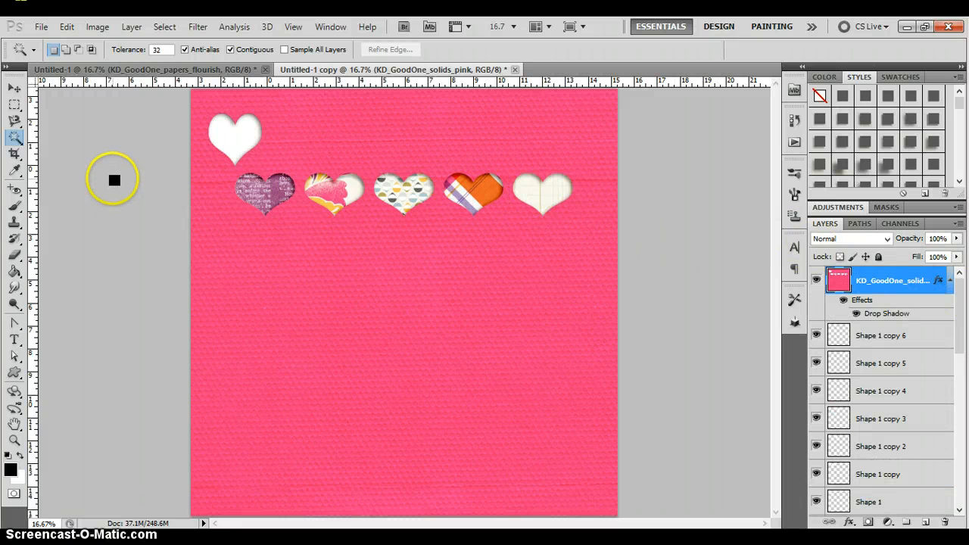
- Place the KD_GoodOne_solids_orange paper above Shape 1 and clip it to the upper row's first heart
key(v)
click(233, 139)
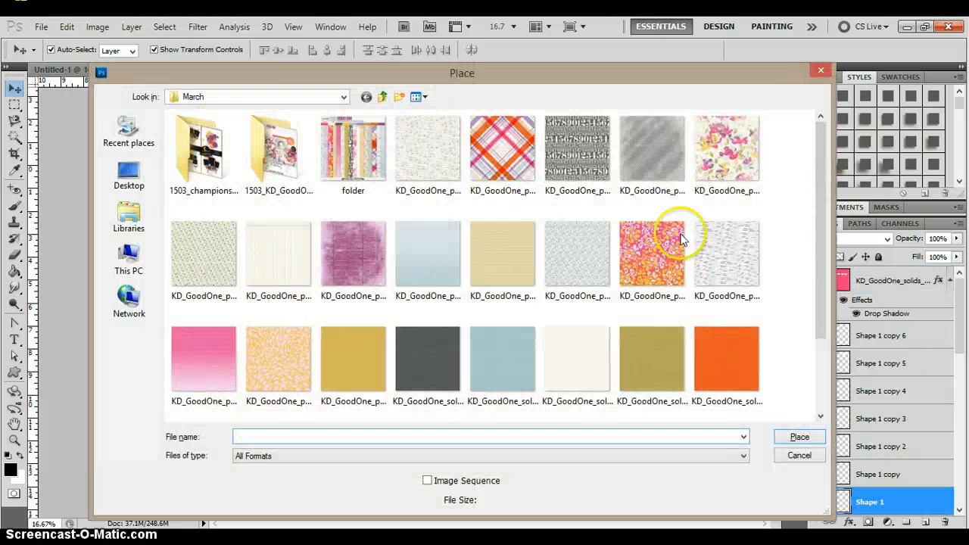
click(707, 356)
double_click(707, 357)
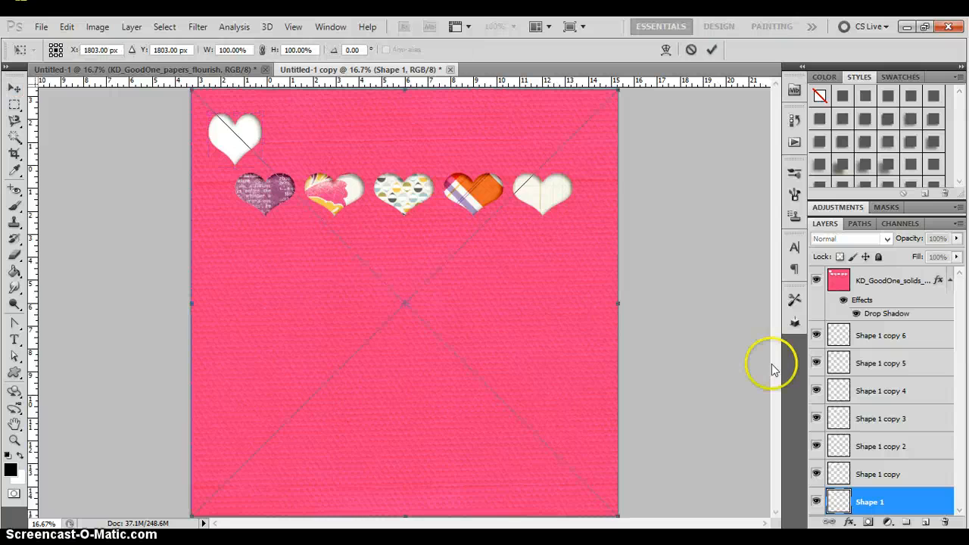
key(Return)
key(ctrl+alt+g)
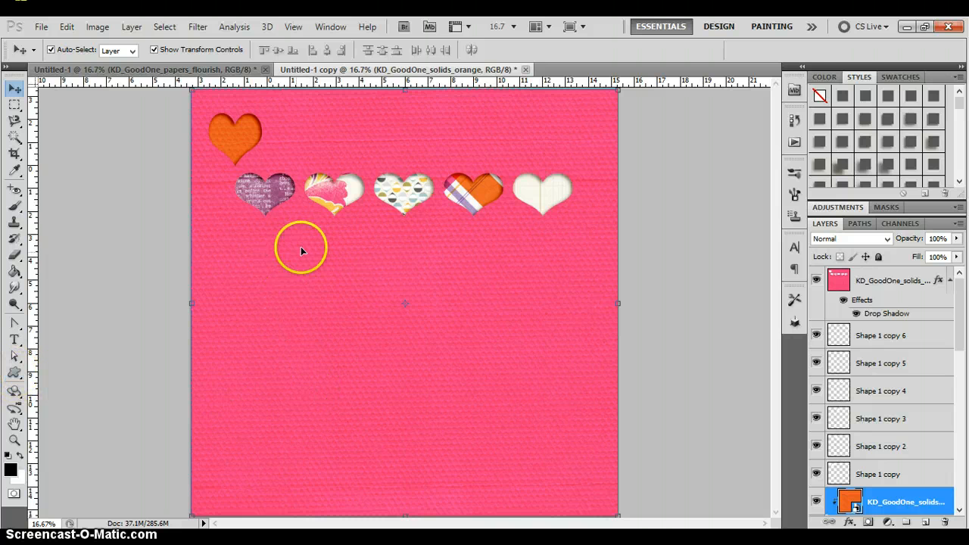
- Add a wide text box below the rows of hearts and set its font size to 72 pt
click(14, 339)
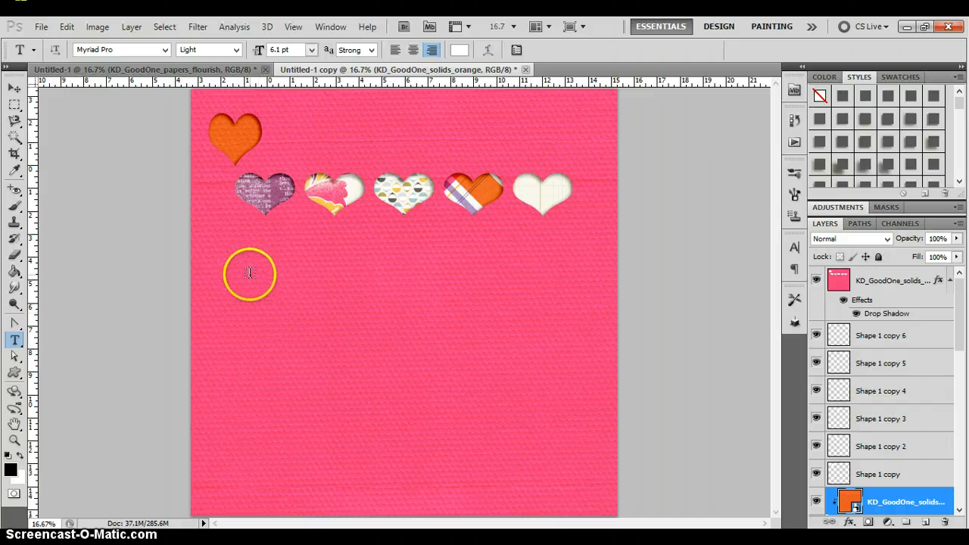
drag(252, 274, 529, 397)
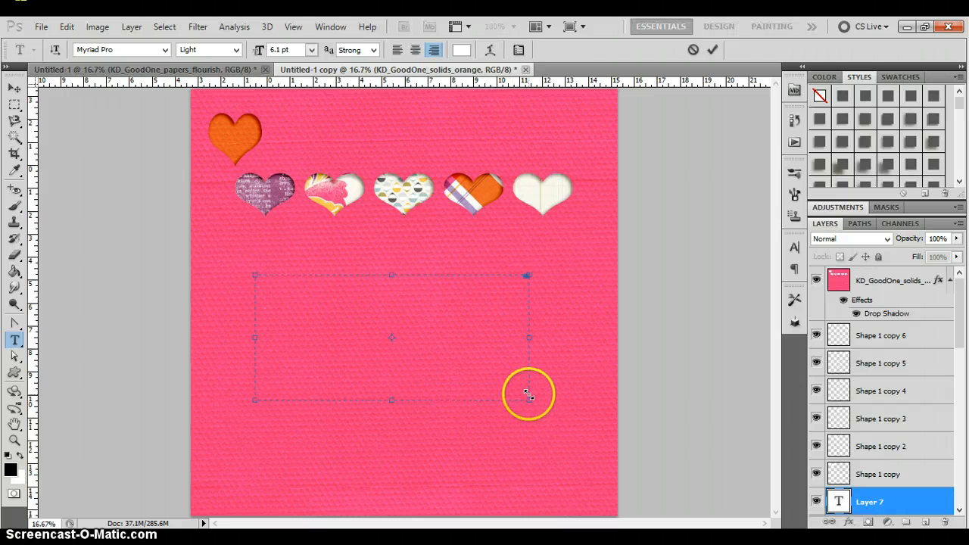
click(311, 50)
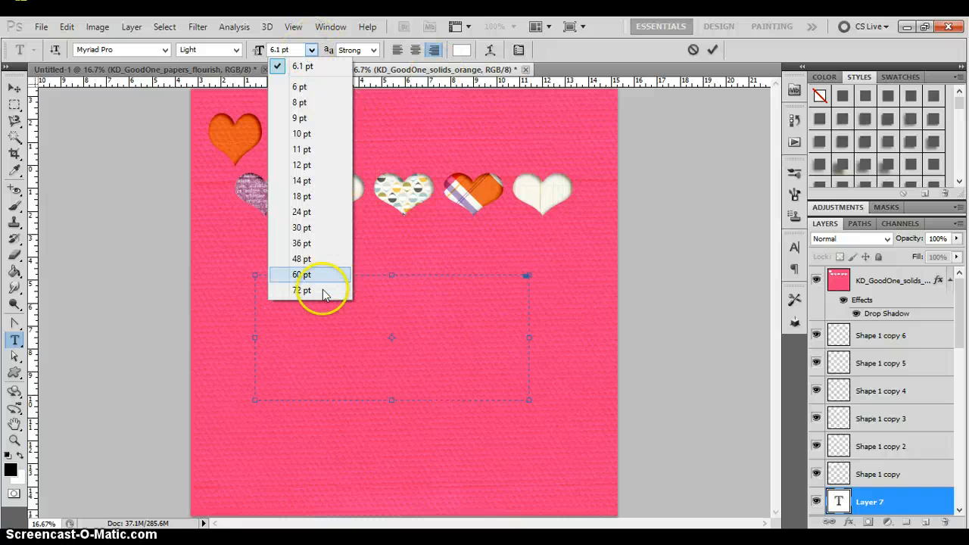
click(302, 275)
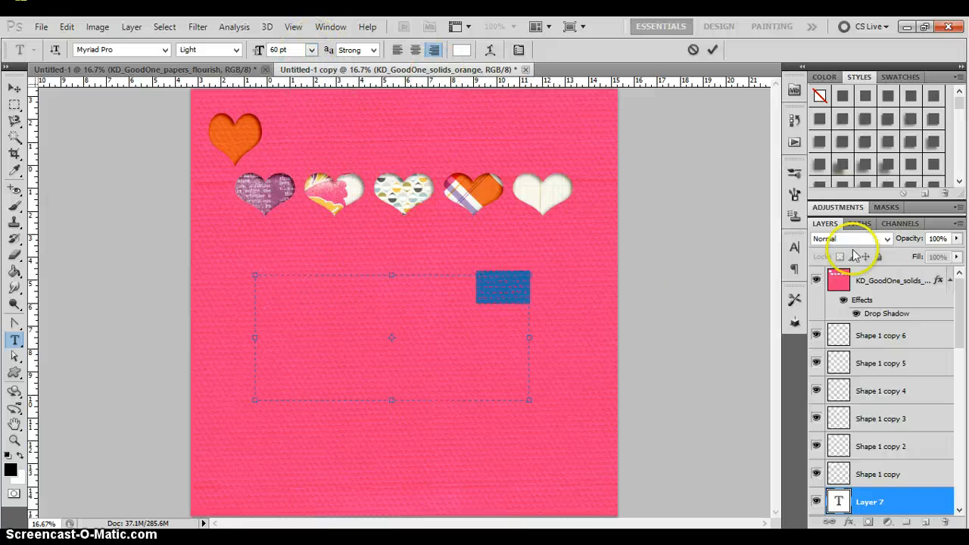
click(312, 50)
click(299, 291)
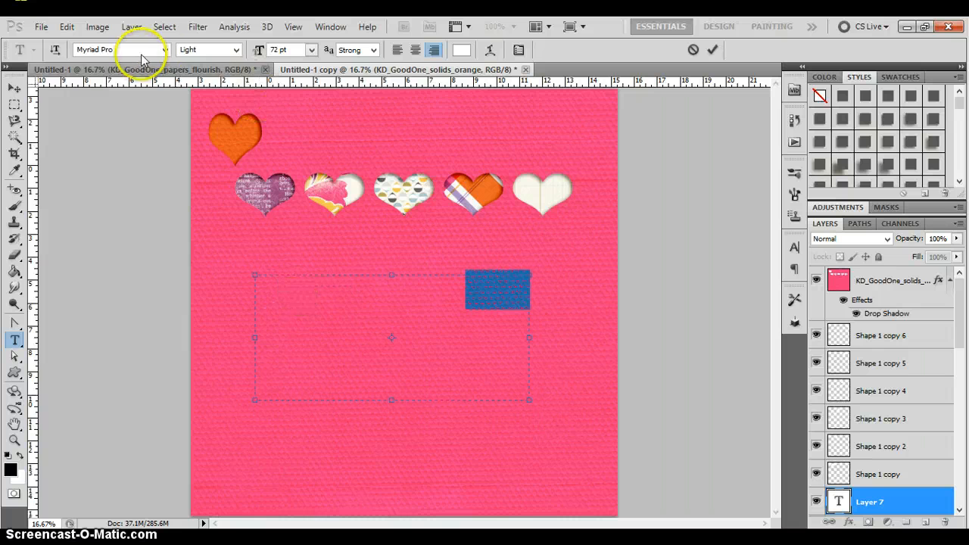
- Set the text's font to Bebas at 150 pt and enter the word Title in the text box
click(164, 50)
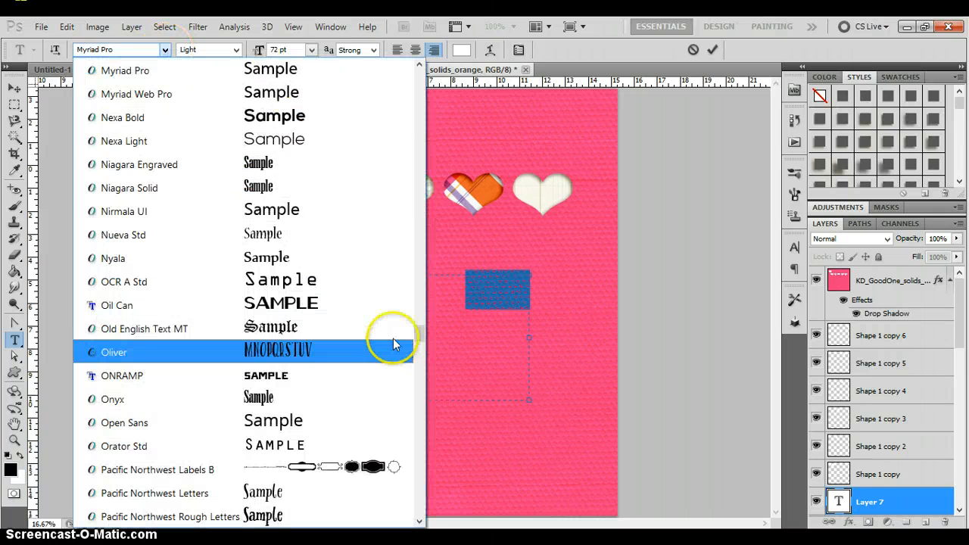
drag(421, 341, 431, 106)
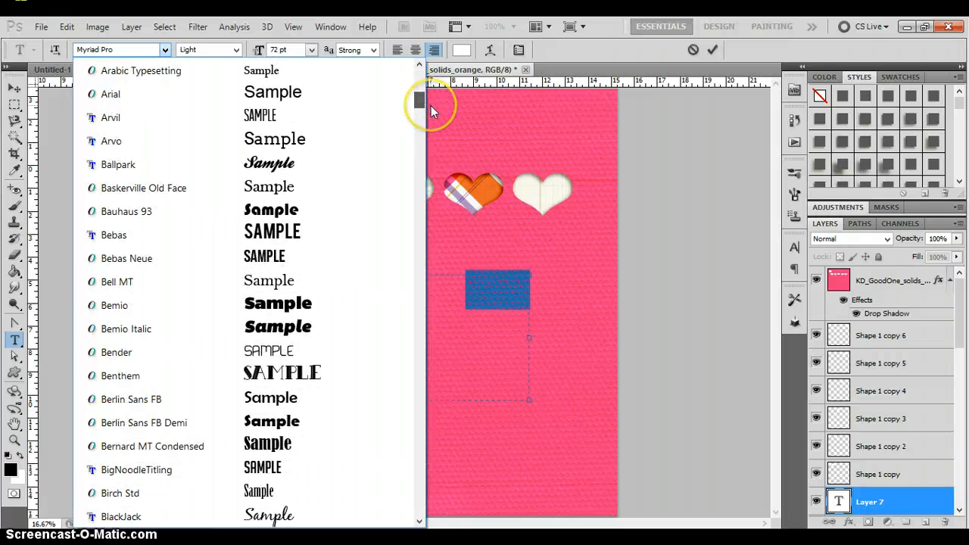
click(274, 234)
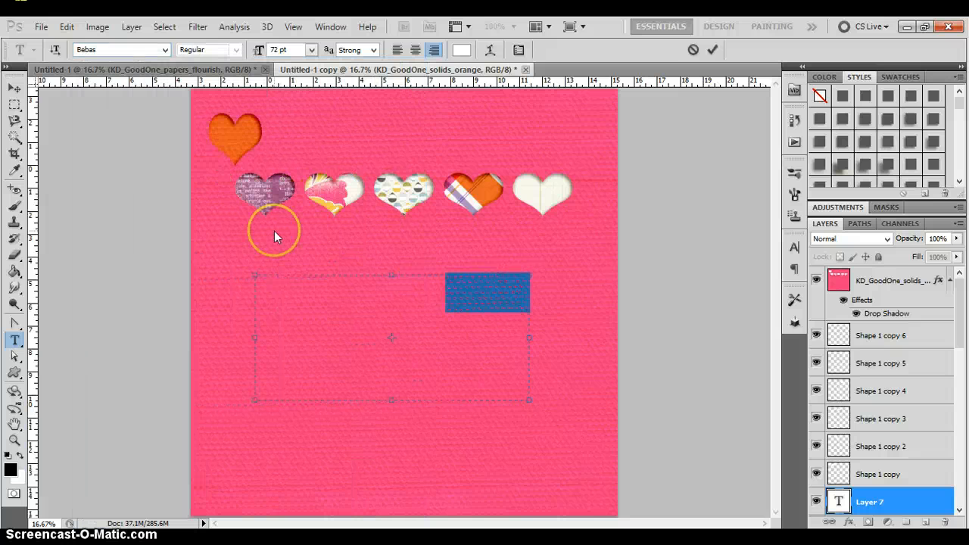
click(280, 50)
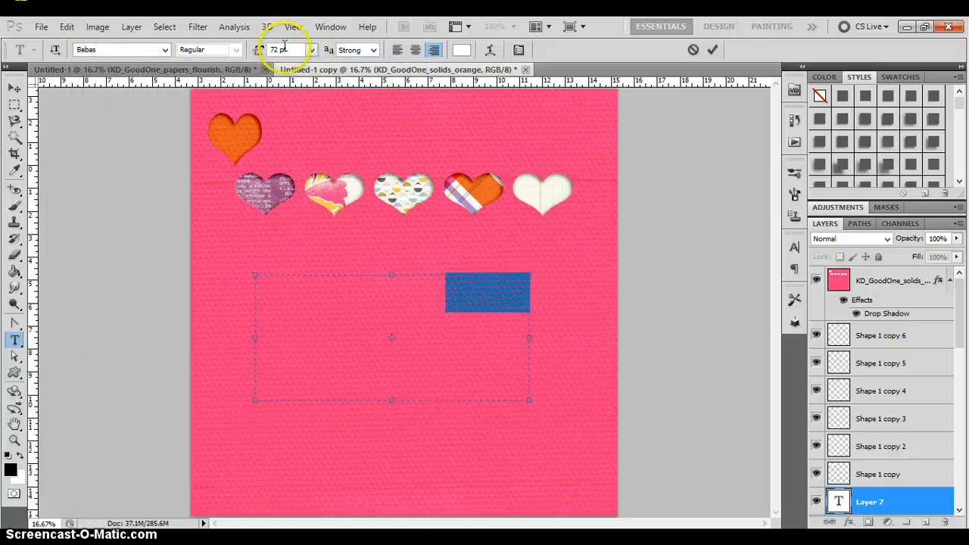
text(150)
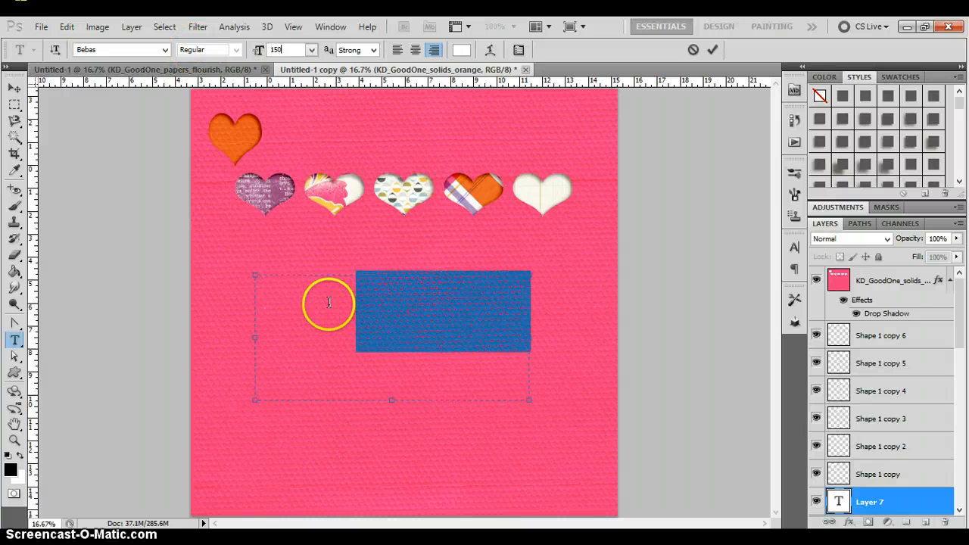
click(879, 501)
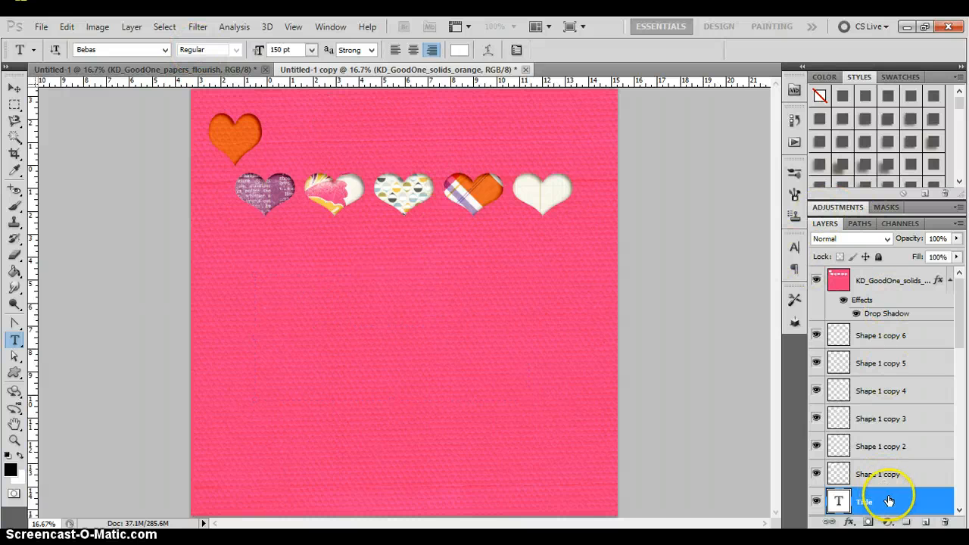
- Bring the Title text layer above the pink paper and center the text within its box and across the page
drag(897, 499, 890, 275)
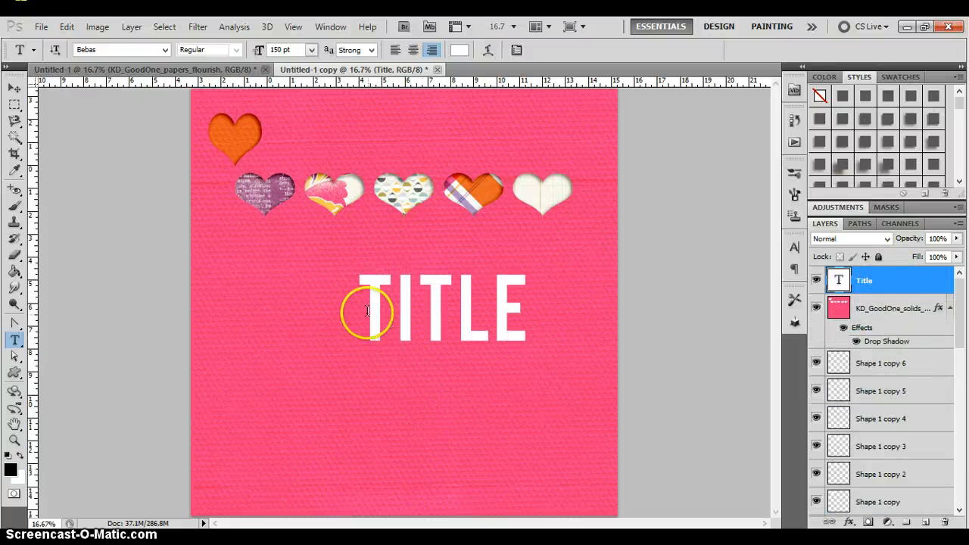
click(14, 87)
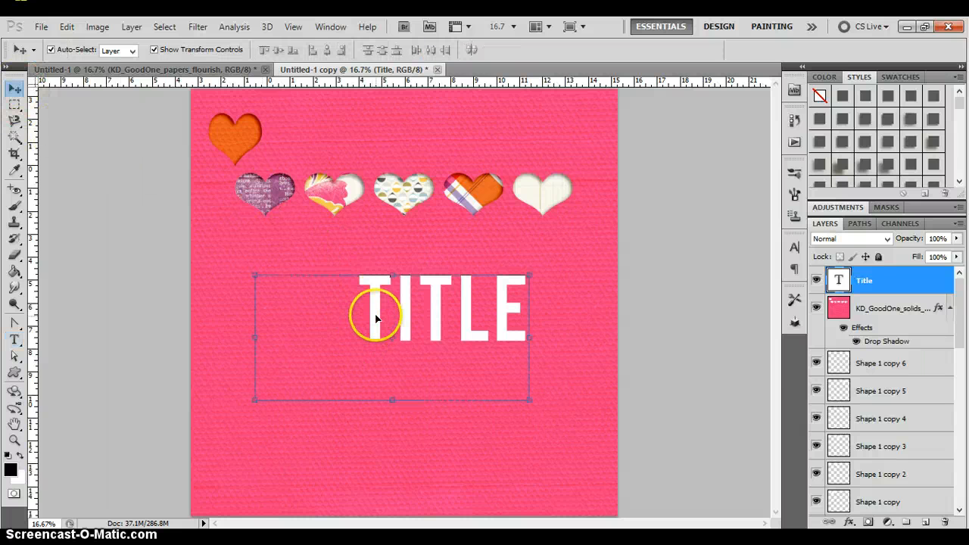
click(795, 248)
click(698, 241)
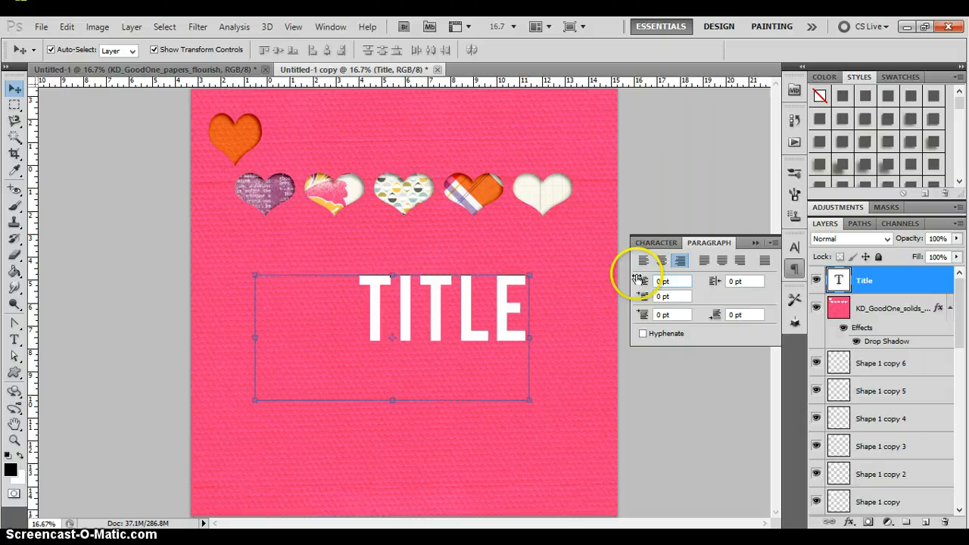
click(670, 260)
drag(458, 319, 470, 318)
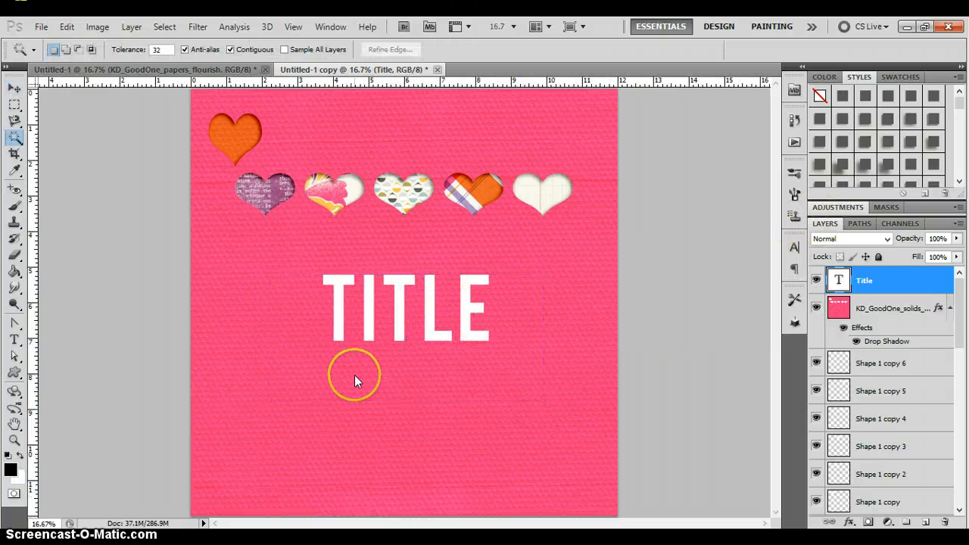
- Select the letter outlines of the Title text with the Magic Wand by selecting the surrounding area and inverting the selection
click(426, 373)
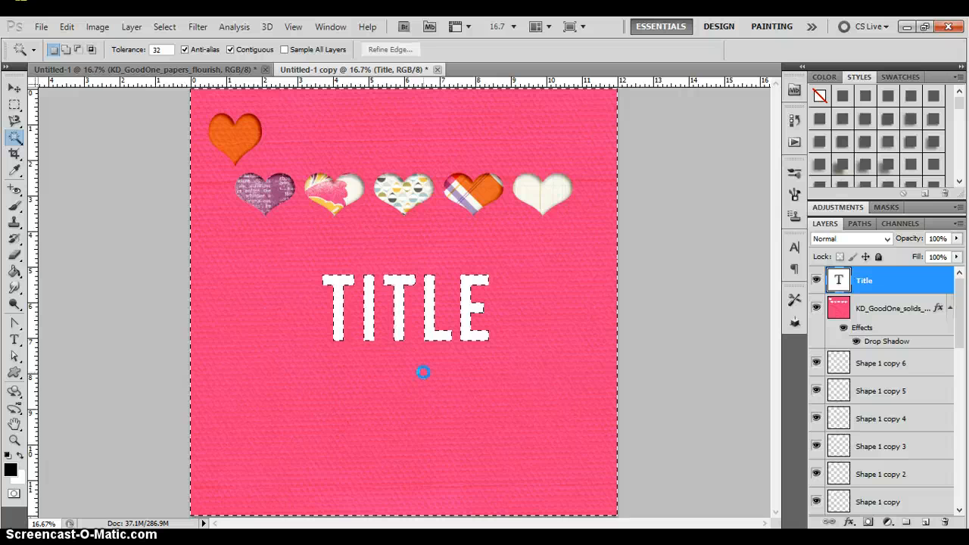
right_click(399, 320)
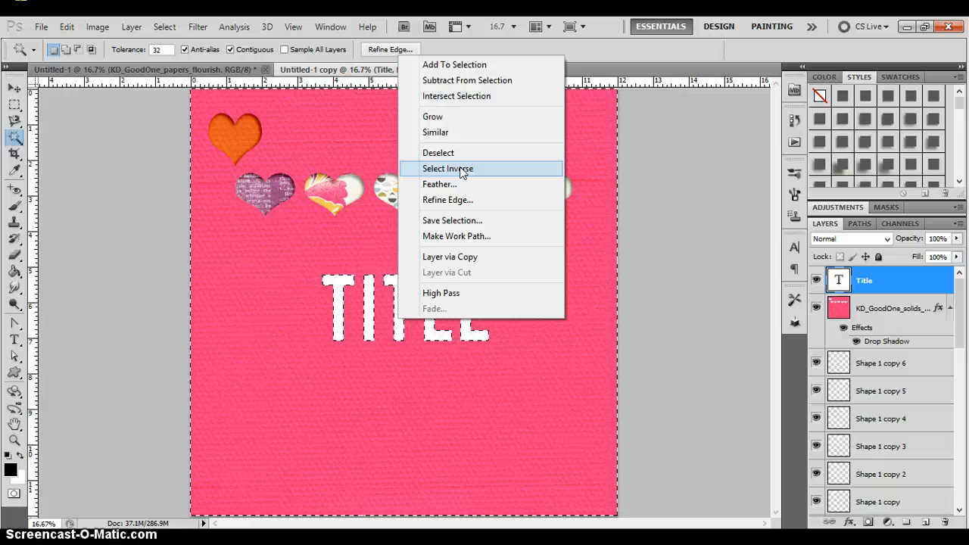
click(460, 168)
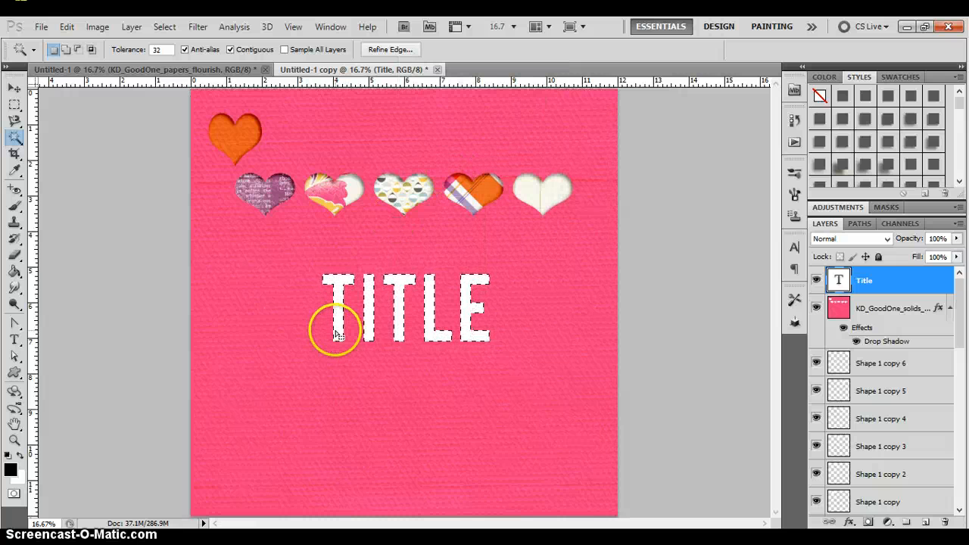
- Cut the letter selection out of the pink KD_GoodOne_solids paper onto a new layer
click(877, 307)
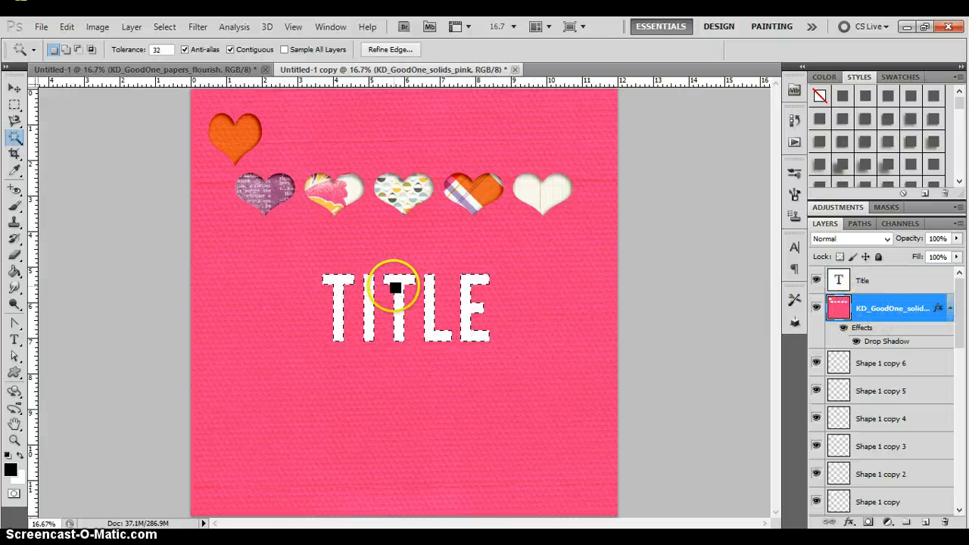
right_click(334, 283)
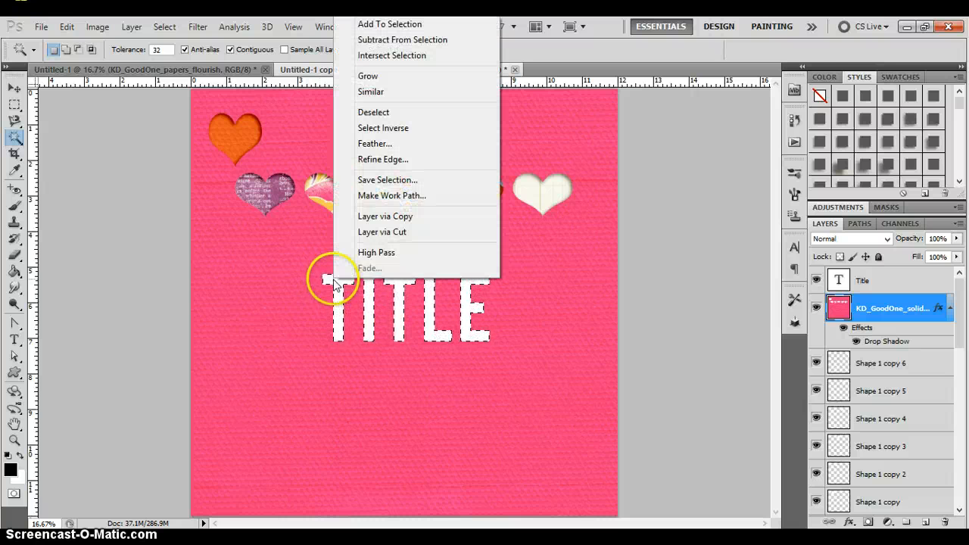
click(409, 232)
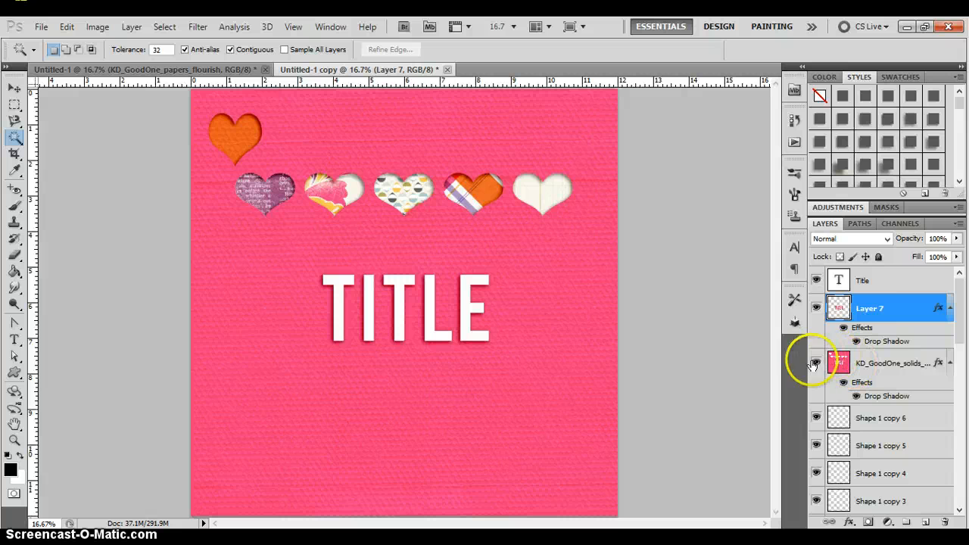
- Hide the layer of cut-out pink letters and bring the pink paper above the Title text layer
click(818, 308)
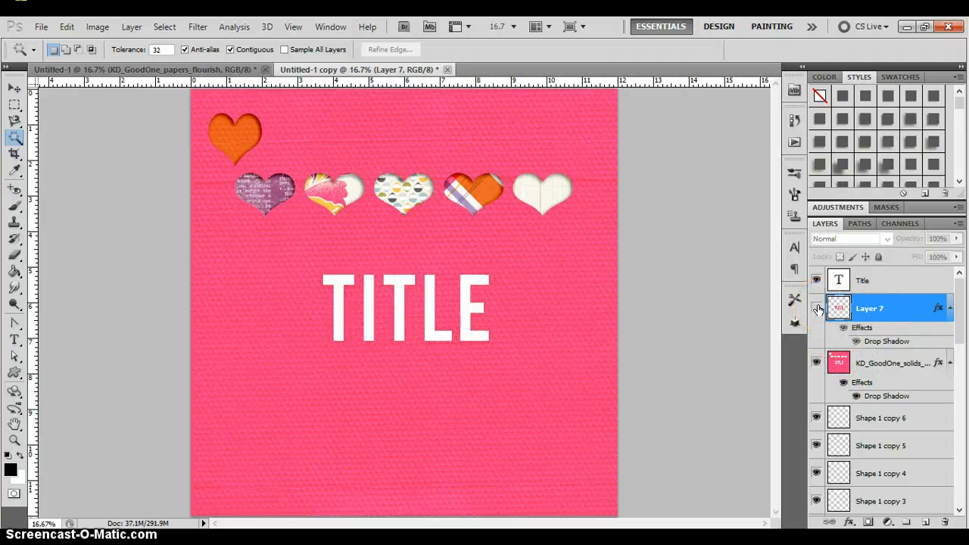
drag(876, 367, 830, 306)
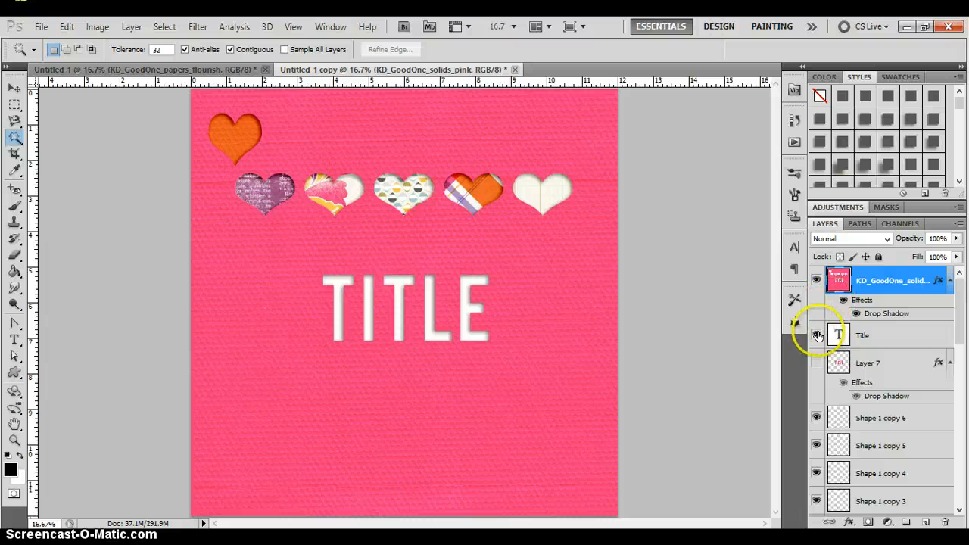